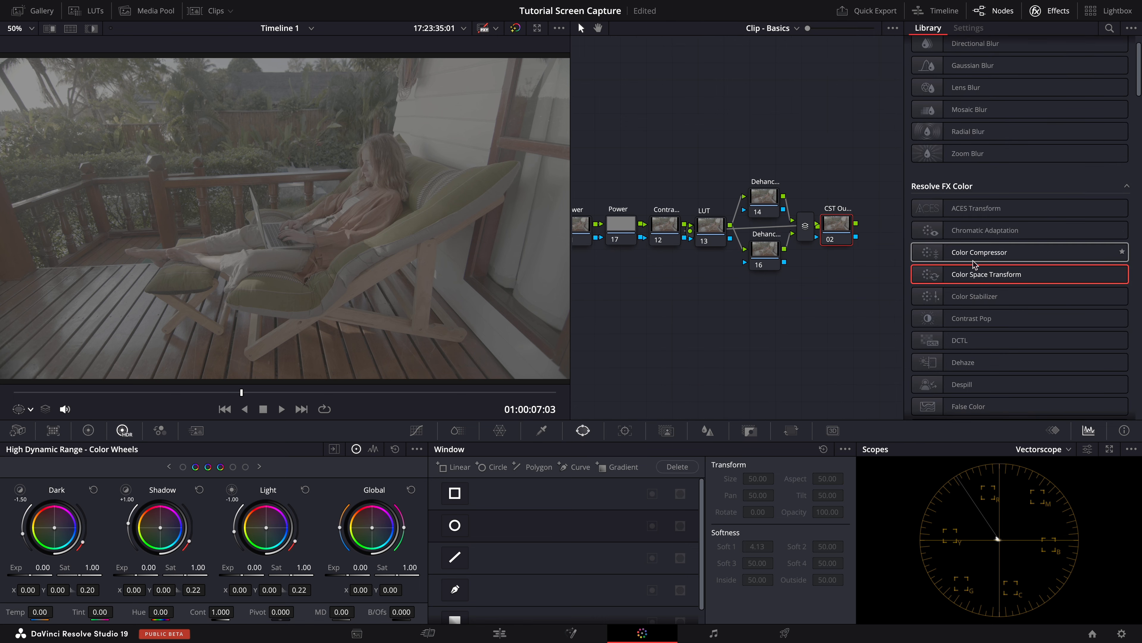
Step: Apply Color Space Transform to the CST Output node, with DaVinci Wide Gamut and DaVinci Intermediate as its input color space and gamma
drag(860, 270, 837, 223)
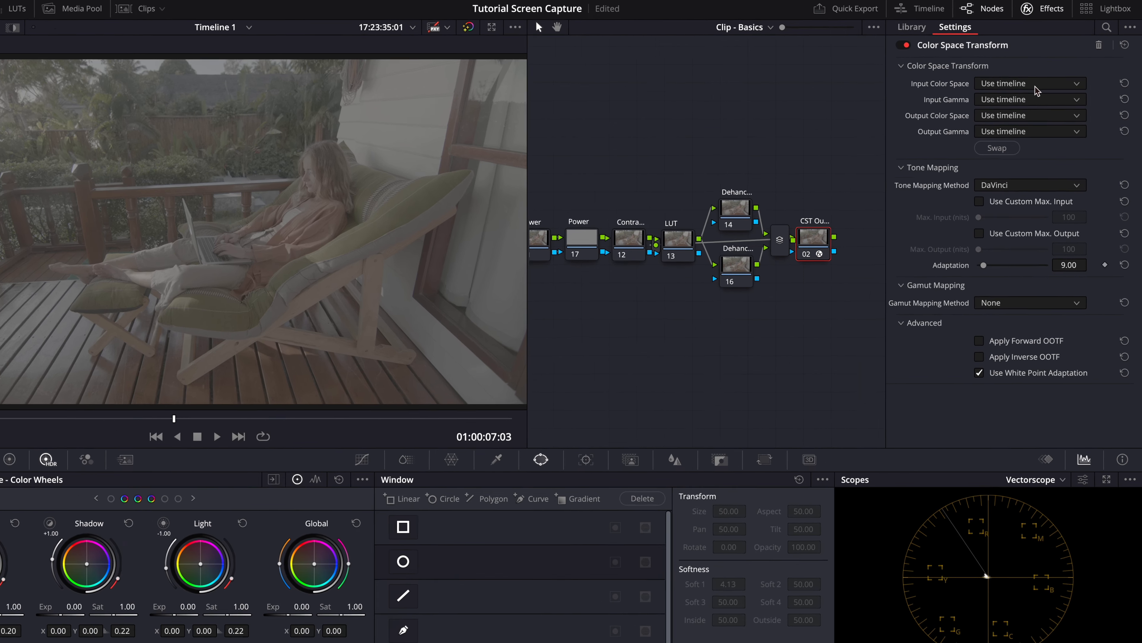
click(1030, 80)
scroll(1019, 160, down, 5)
click(1026, 163)
click(1046, 96)
scroll(947, 225, down, 6)
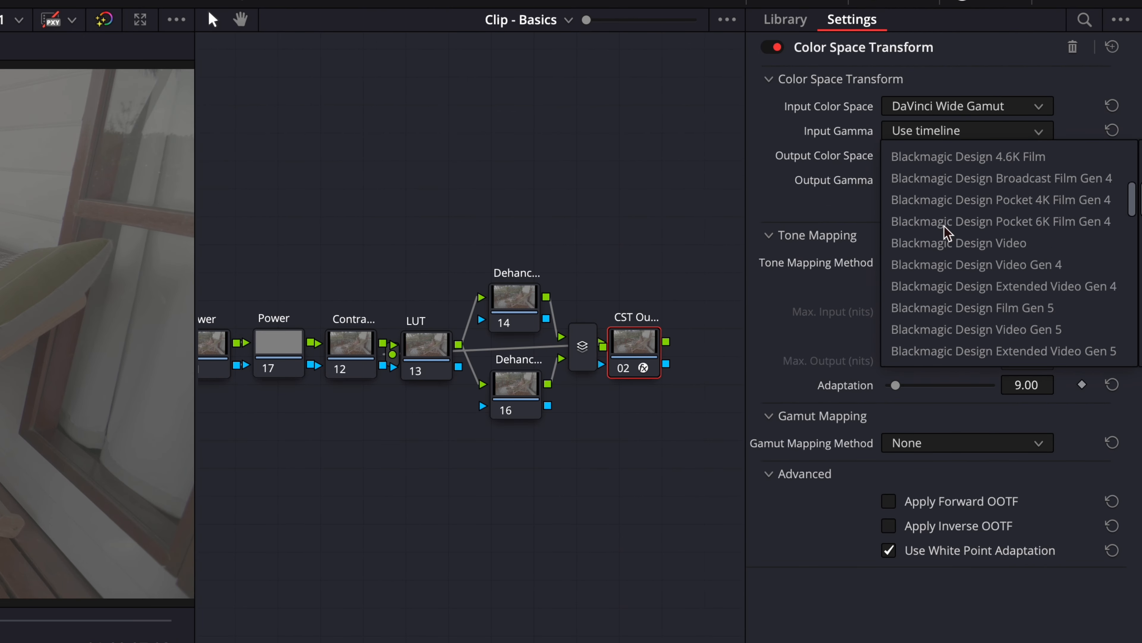
click(949, 307)
Step: Set the transform's output color space to Rec.709 and its output gamma to Gamma 2.4
click(969, 158)
scroll(968, 333, down, 4)
scroll(968, 333, down, 3)
click(949, 182)
click(964, 180)
scroll(965, 227, down, 4)
scroll(967, 232, down, 3)
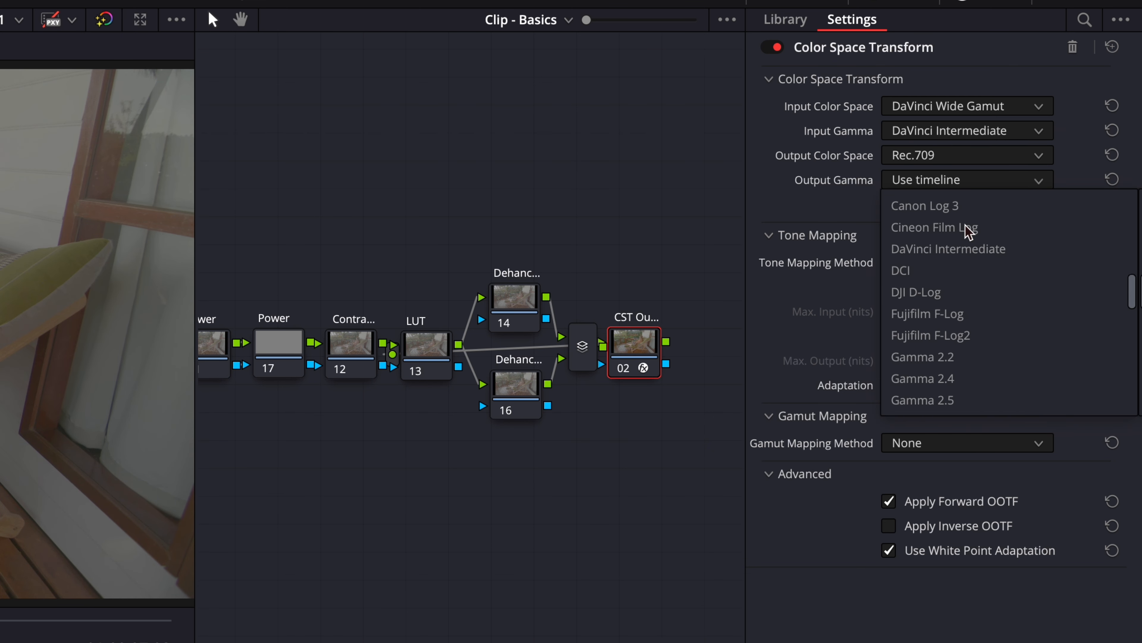
scroll(970, 234, down, 3)
click(948, 293)
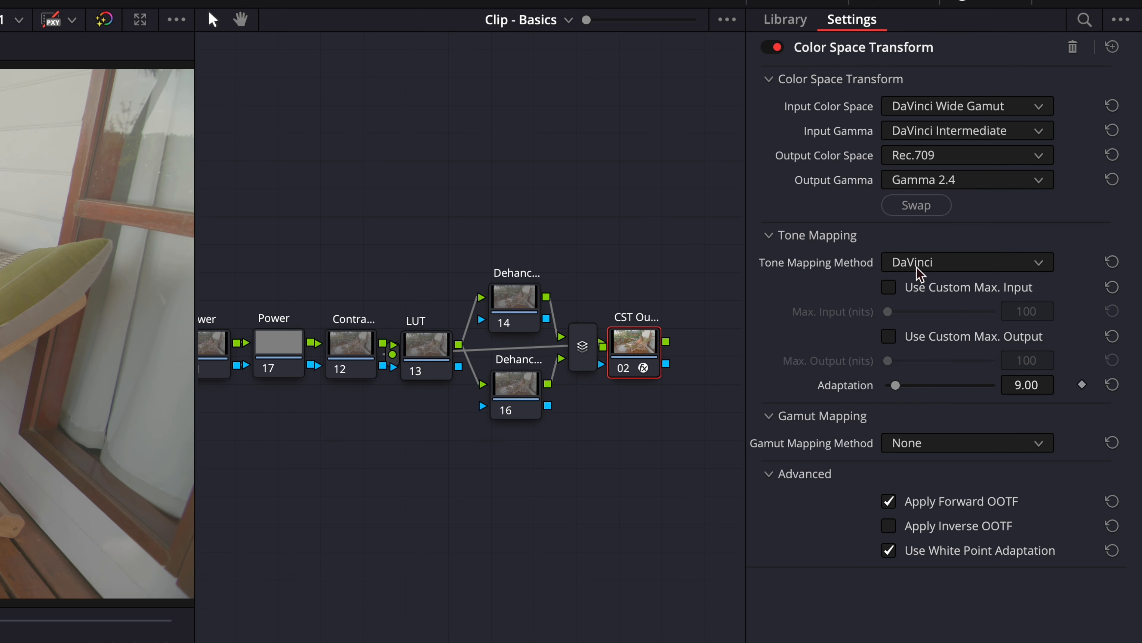
Step: Enable a custom maximum input of 10000 nits for the transform's tone mapping and close the effects list
click(890, 288)
drag(890, 312, 997, 313)
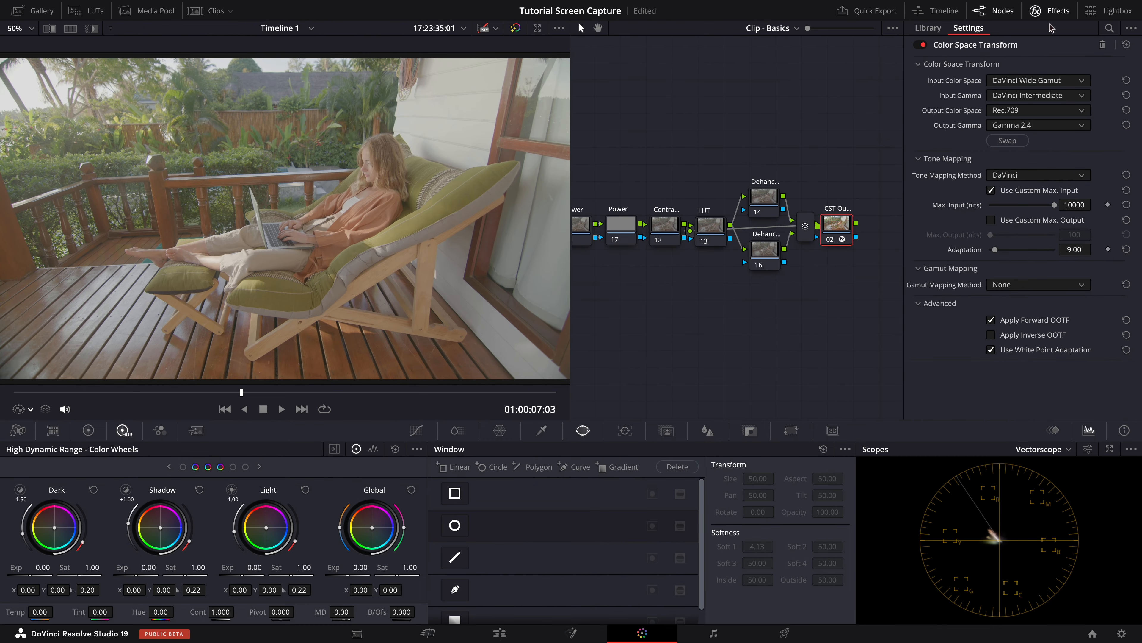
click(1027, 9)
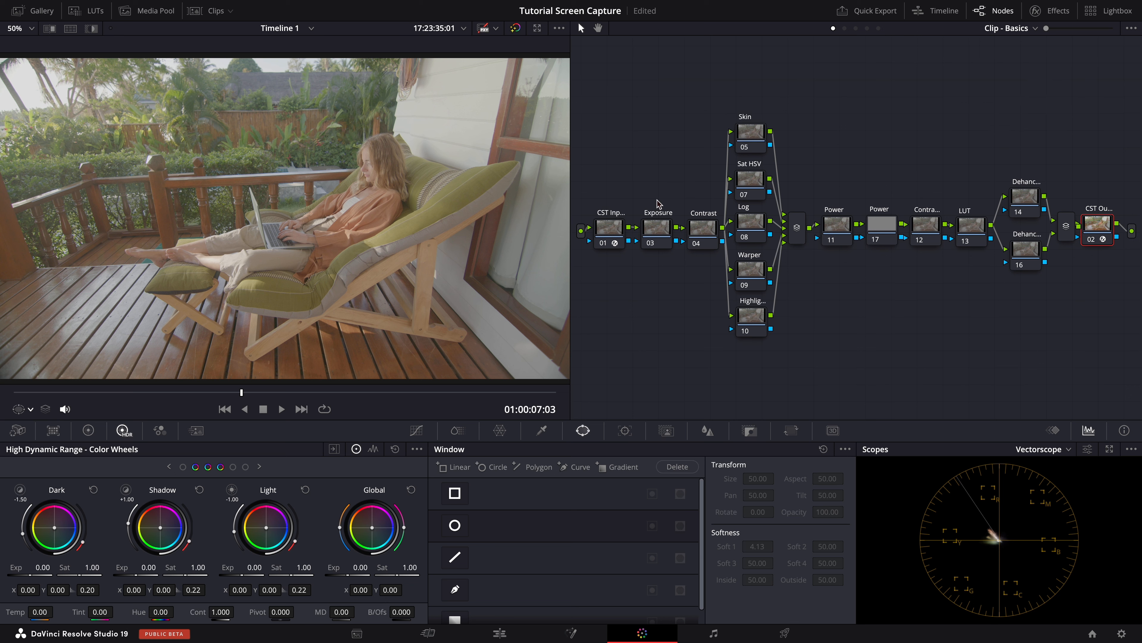
Step: Lower the global HDR exposure on the Exposure node to -1.15
click(663, 229)
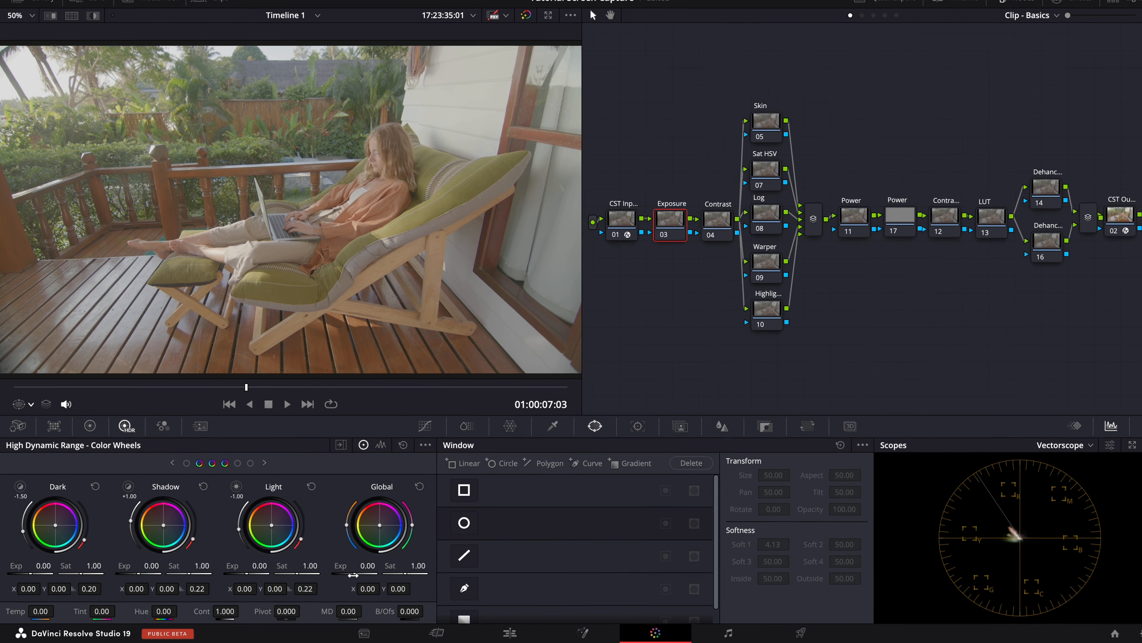
drag(352, 573, 298, 575)
drag(487, 530, 517, 540)
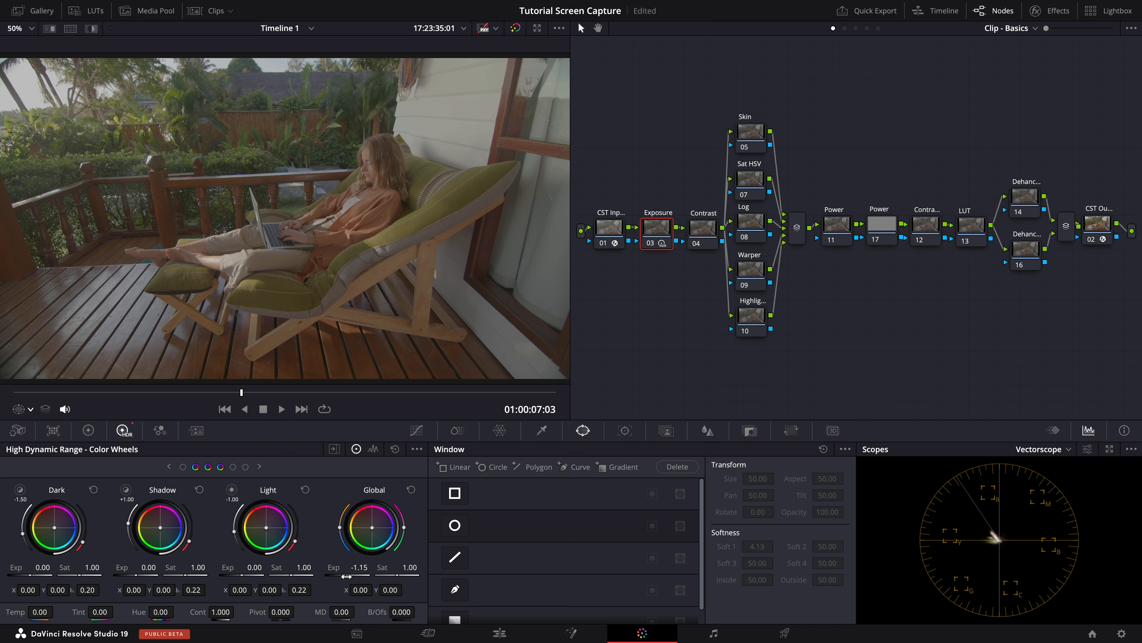
Step: Apply the Cruces LUT from the Voyager Essential folder to the LUT node
click(974, 228)
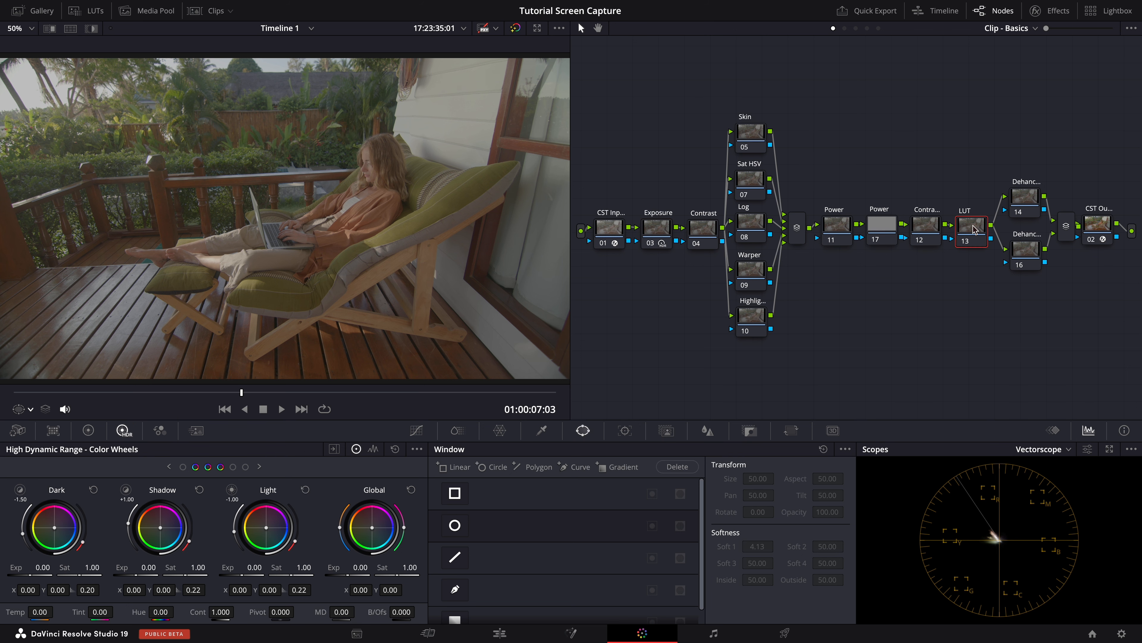
click(88, 12)
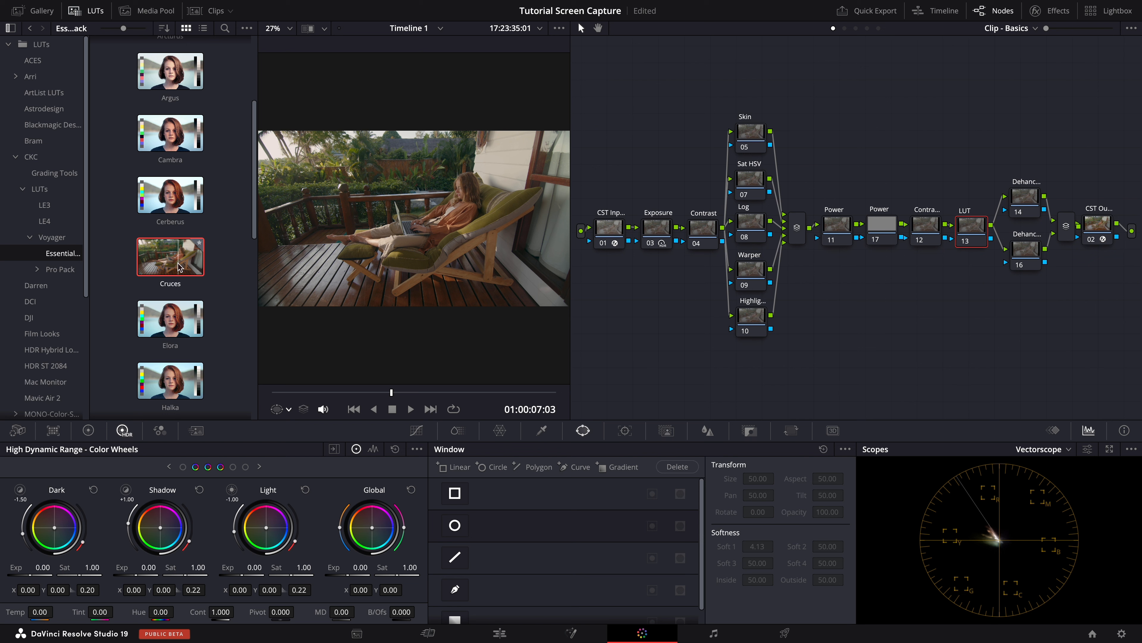
drag(162, 257, 980, 231)
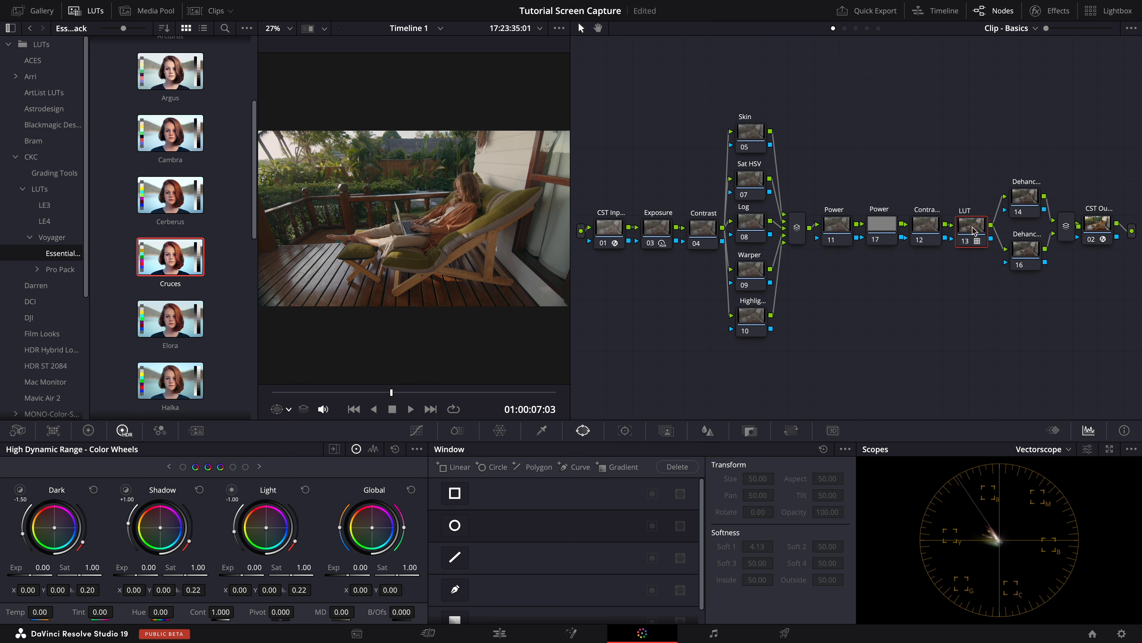
Step: Apply the Dehancer Pro film emulation effect to node 14, the upper of the two parallel Dehancer nodes
click(1024, 201)
click(1055, 11)
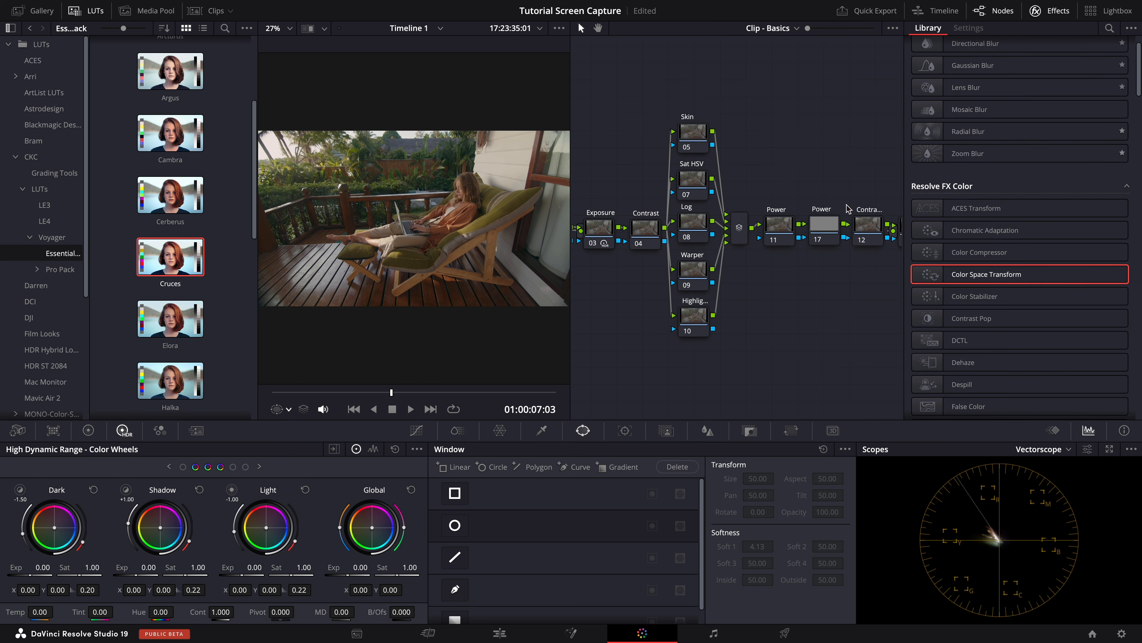
scroll(967, 342, down, 10)
drag(967, 342, 831, 197)
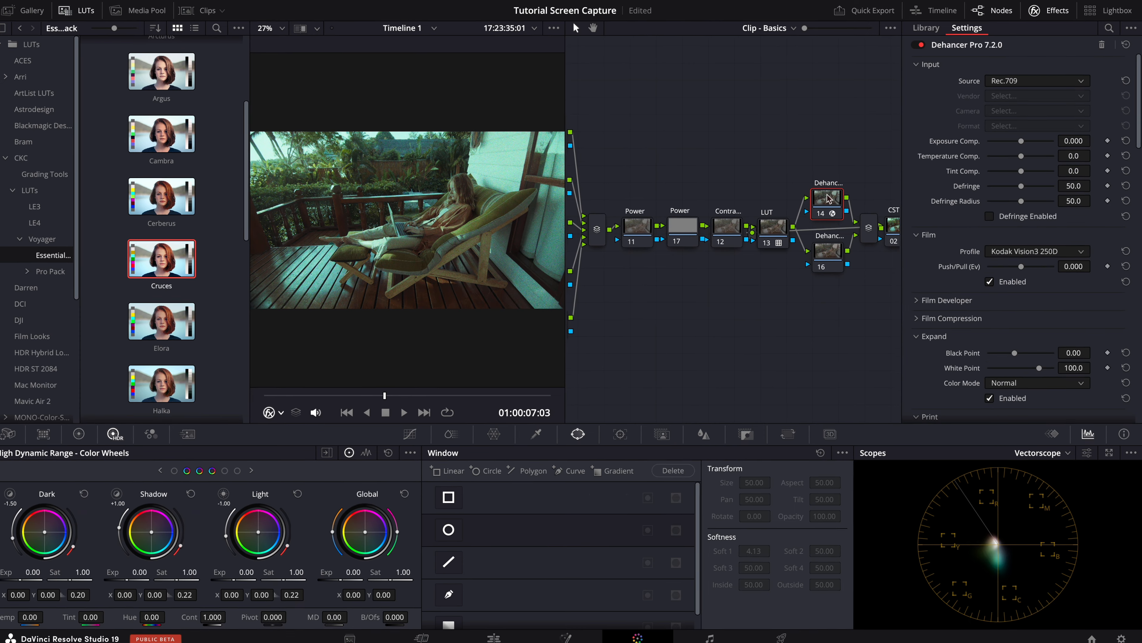
Step: Disable all tools in node 14's Dehancer and set its quality to High - slow
scroll(1023, 151, down, 15)
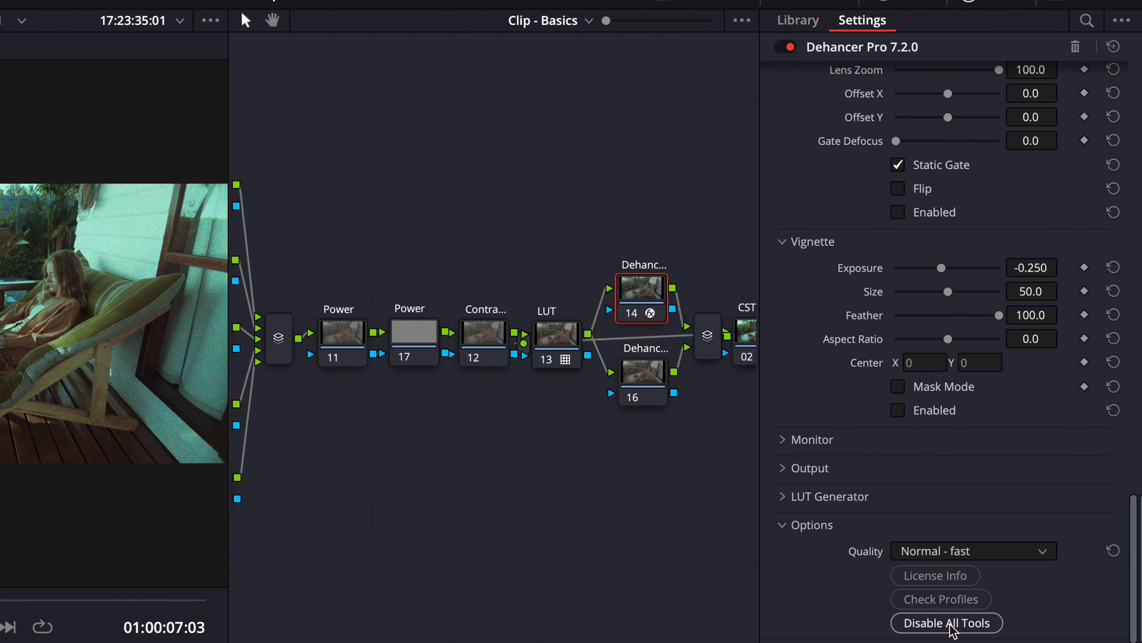
click(1034, 551)
click(985, 593)
Step: Set node 14's Dehancer source to DVR WG/Intermediate and enable Print with the Kodak 2383 Print Film profile
scroll(823, 468, up, 15)
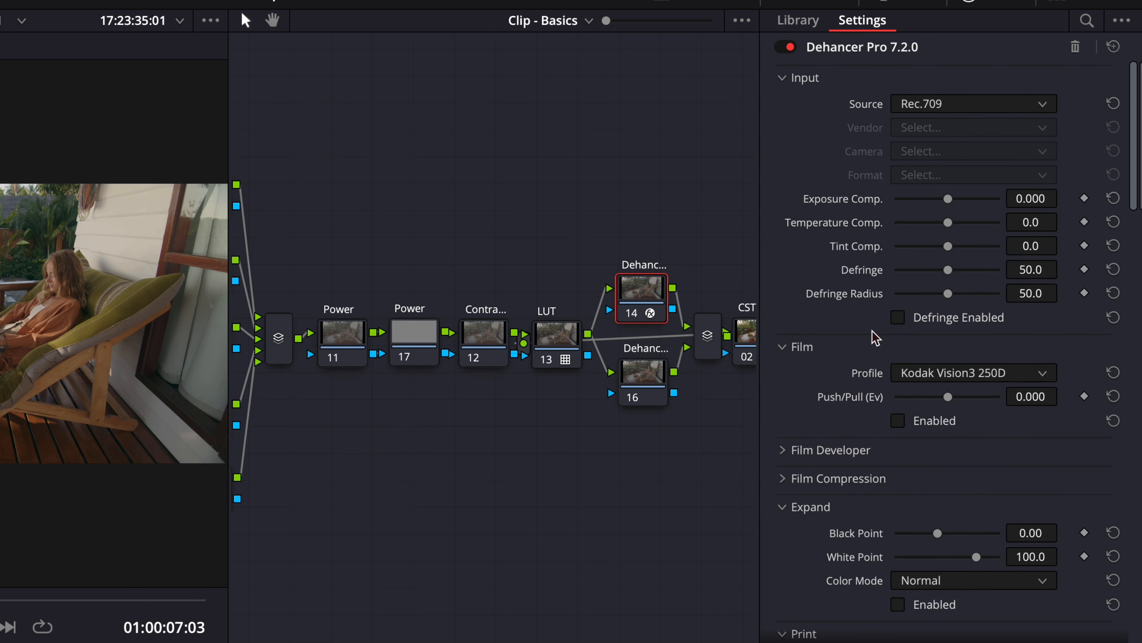
click(949, 108)
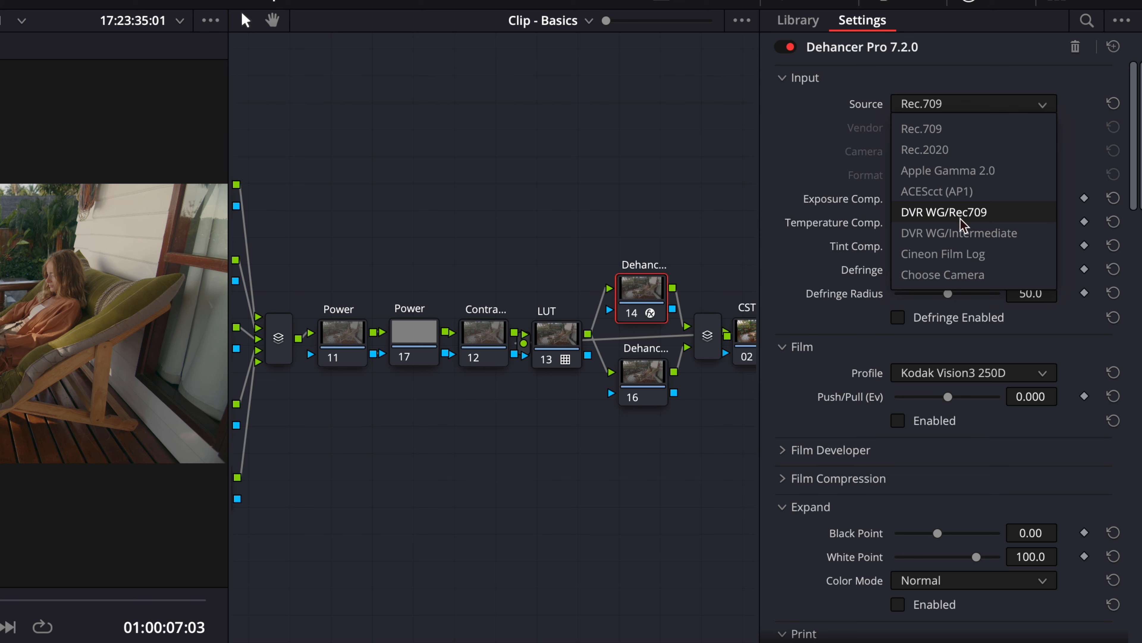
click(954, 235)
scroll(877, 324, down, 10)
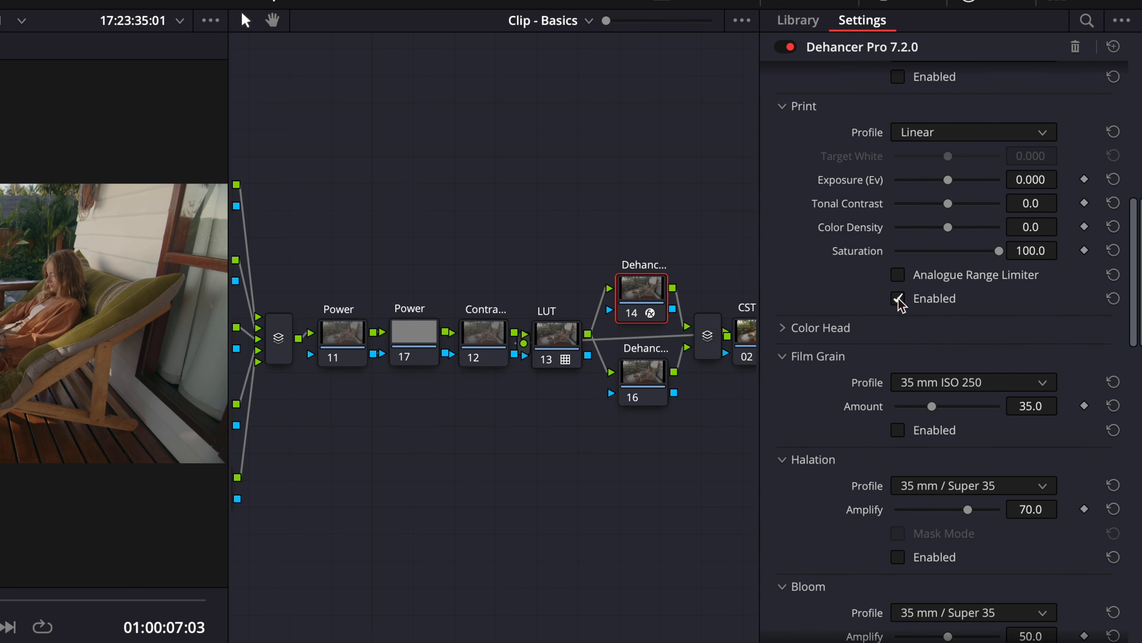
click(926, 138)
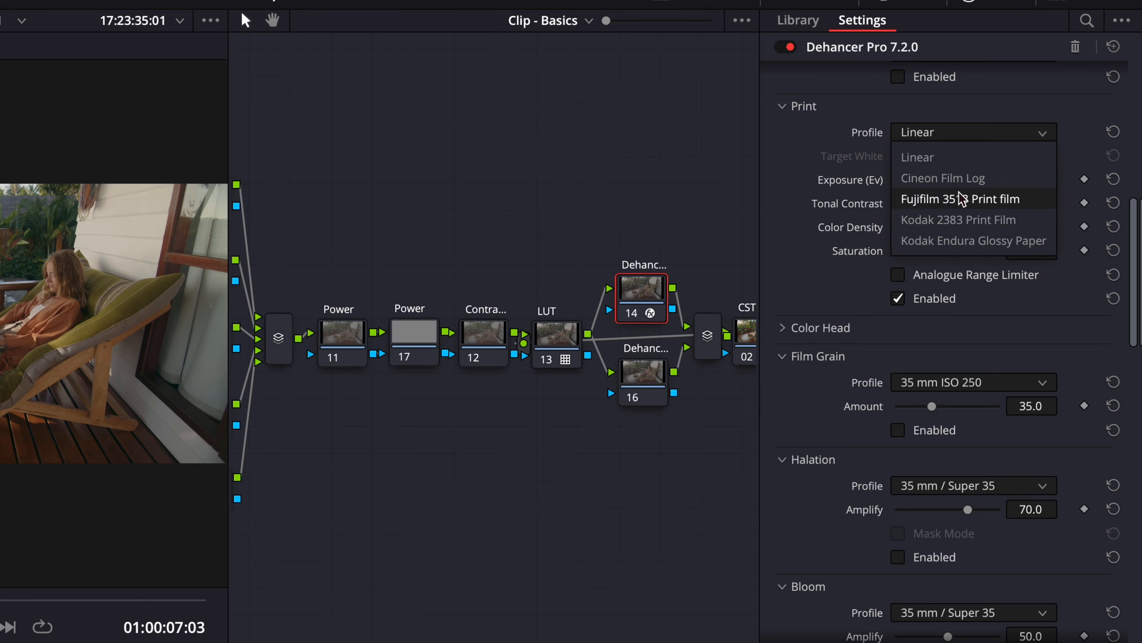
click(948, 222)
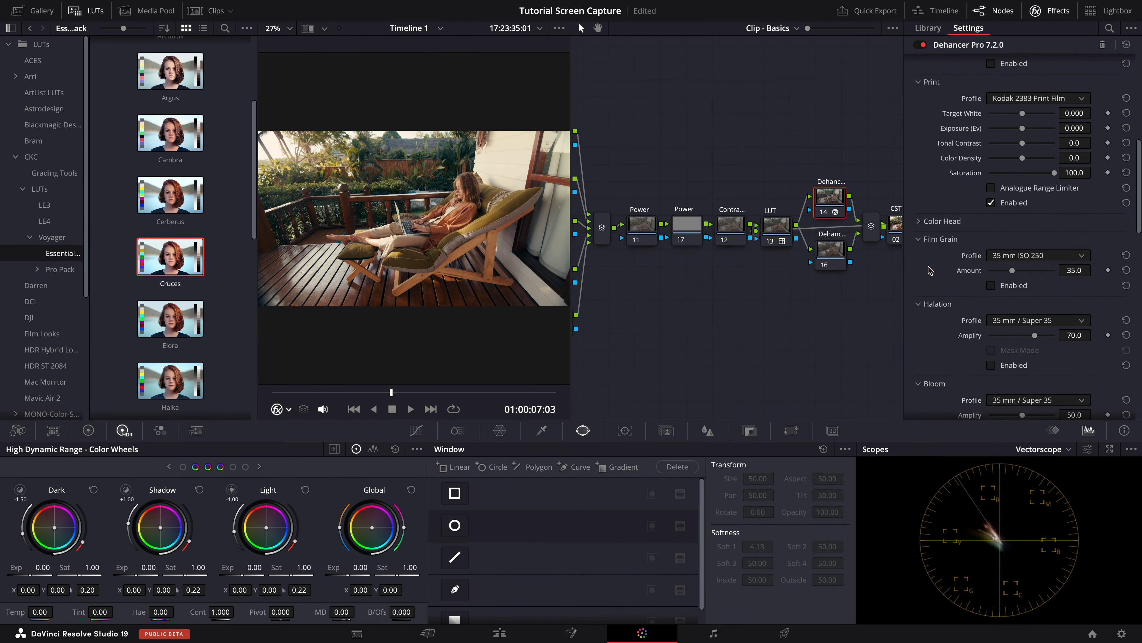
Step: Reduce the total impact of node 14's Dehancer and apply Dehancer Pro to node 16
scroll(858, 346, down, 10)
click(930, 310)
drag(1057, 328, 839, 252)
Step: Disable all tools in node 16's Dehancer and set its quality to High - slow
click(830, 250)
scroll(1017, 407, down, 1)
click(1022, 404)
click(1037, 359)
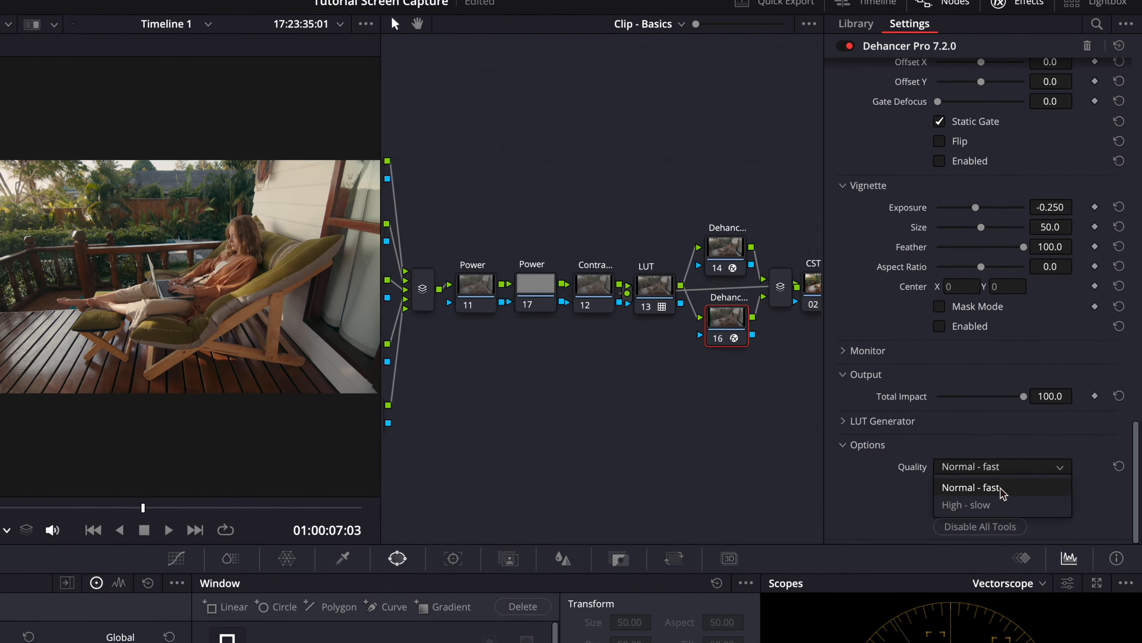
click(1037, 373)
Step: Set node 16's Dehancer source to DVR WG/Intermediate and enable both Halation and Bloom
scroll(974, 354, up, 15)
click(1039, 81)
click(962, 230)
scroll(845, 356, down, 10)
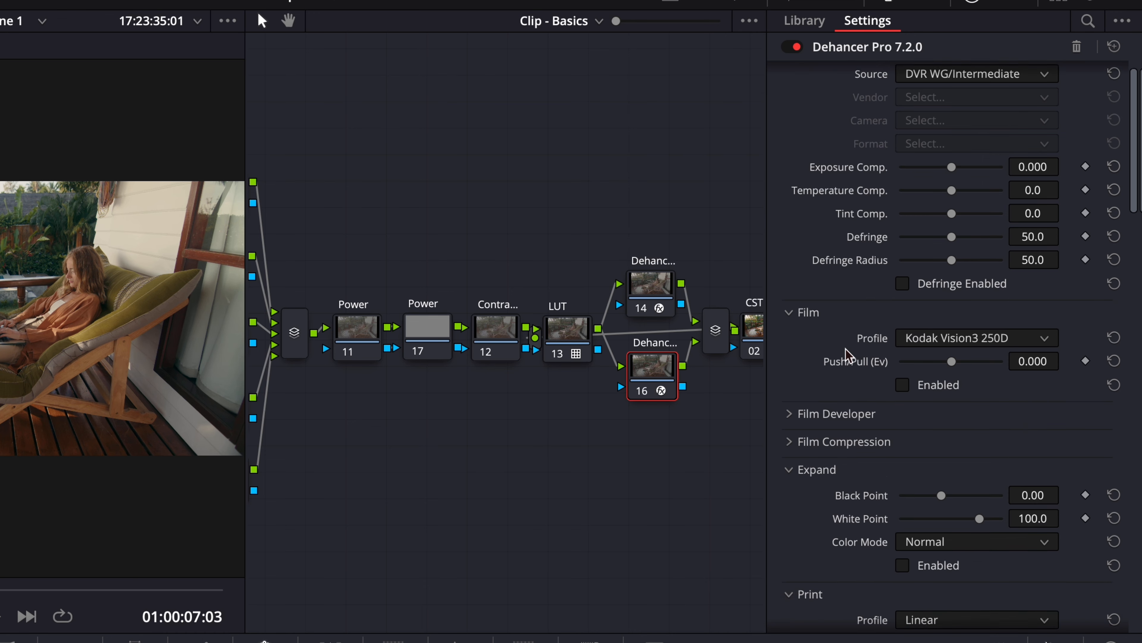
click(903, 230)
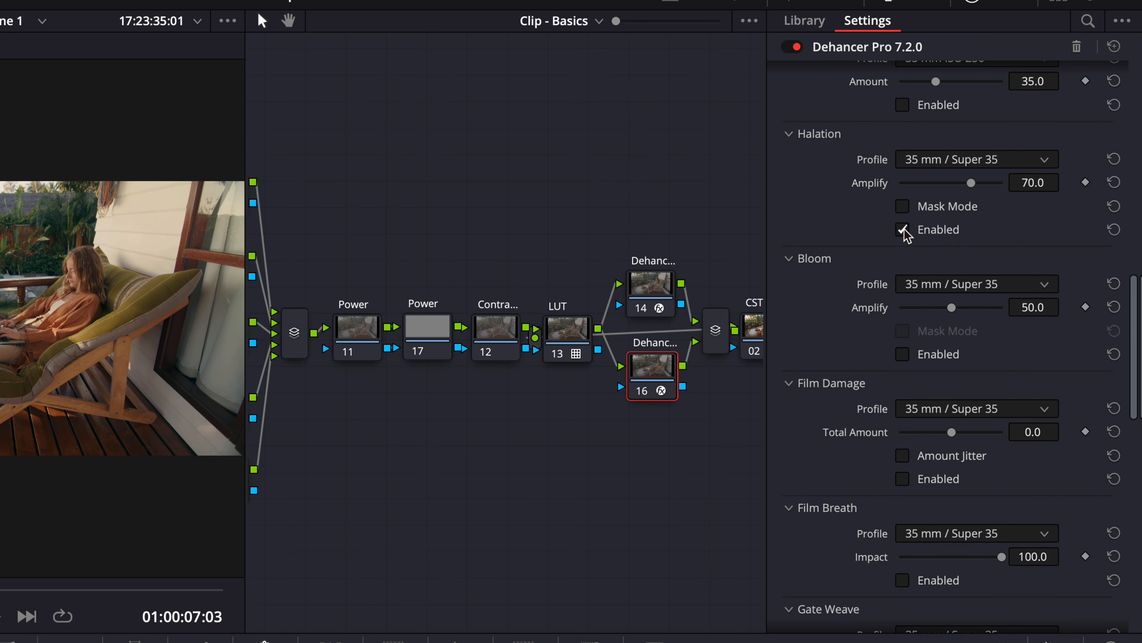
click(903, 354)
Step: Switch Halation and Bloom to Custom profiles, with impacts of 39.5 for Halation and 37.6 for Bloom, and close the effects list
click(974, 159)
click(967, 180)
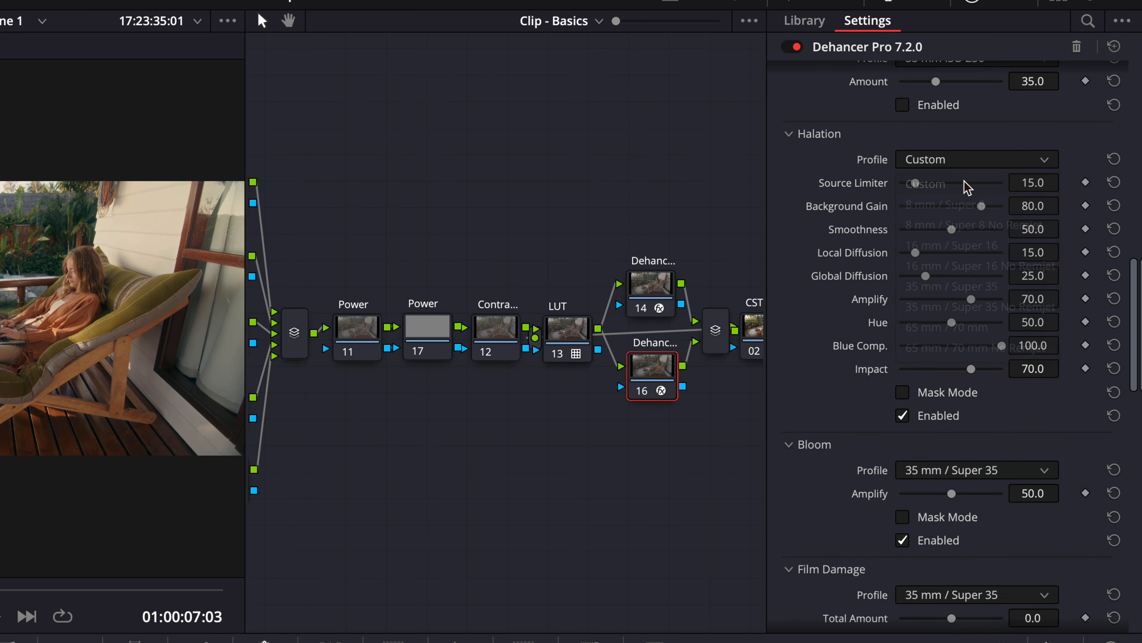
scroll(896, 372, down, 3)
click(974, 360)
click(936, 383)
drag(951, 546, 940, 545)
drag(971, 258, 948, 251)
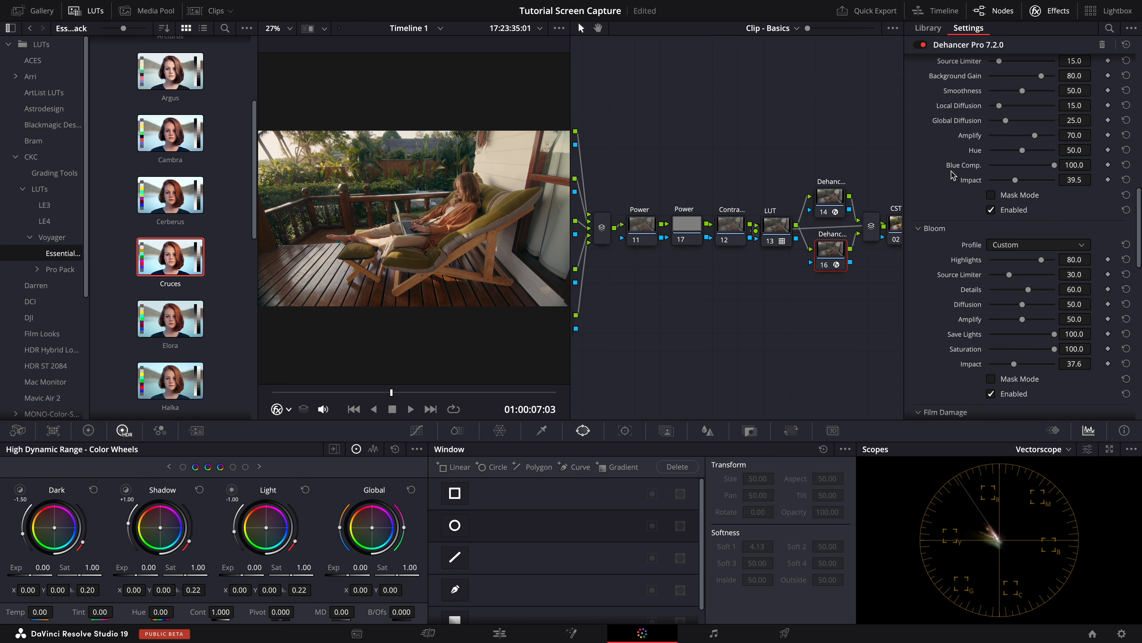
click(1043, 13)
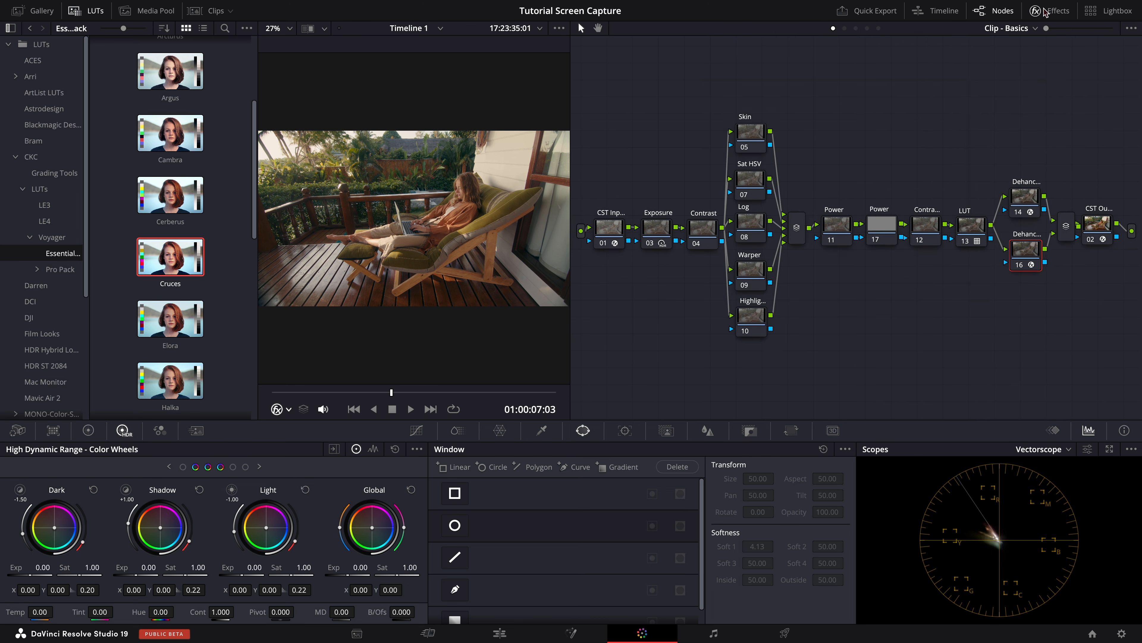
Step: On the Contrast node, raise the primary Gain to 1.04 and lower the Offset to 21.70
click(702, 230)
click(89, 431)
drag(253, 592, 277, 591)
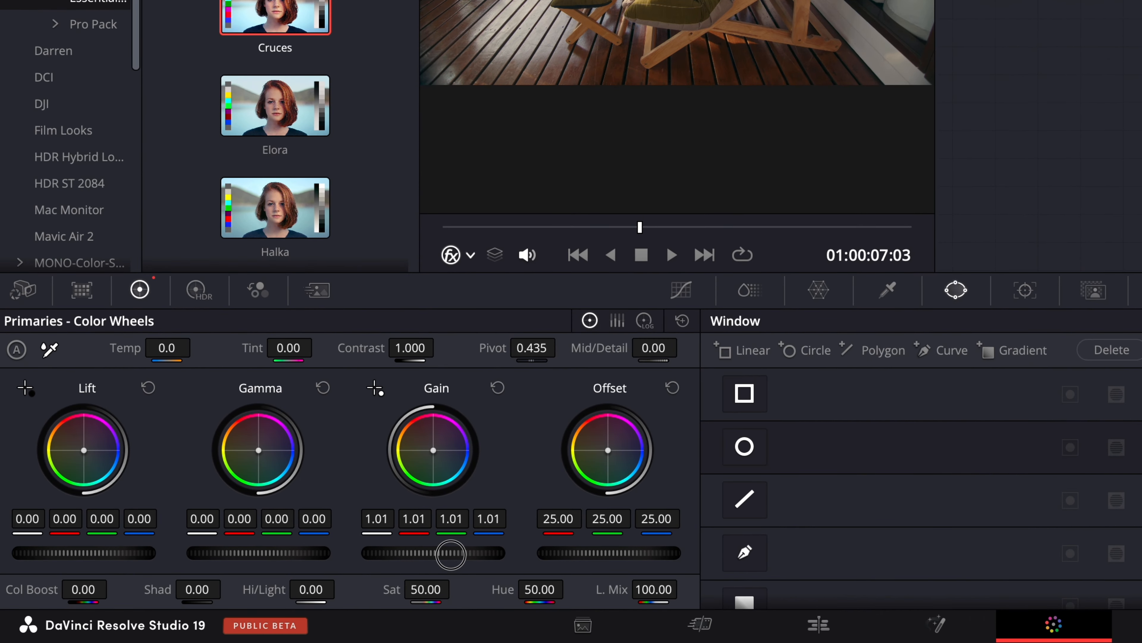
drag(451, 554, 526, 552)
drag(627, 551, 631, 551)
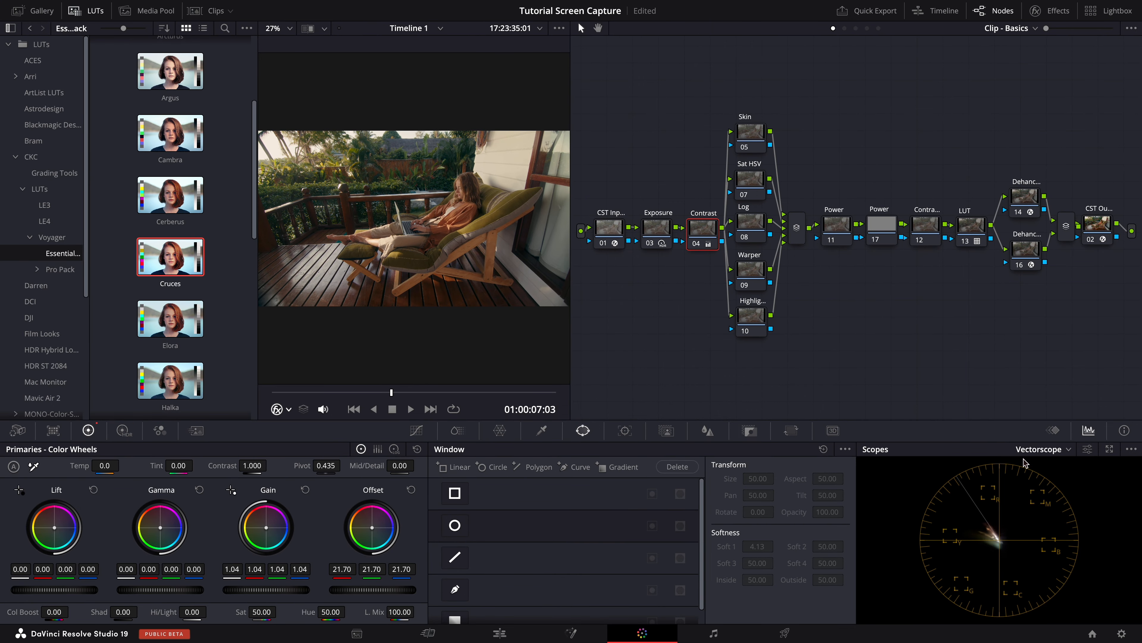
Step: Examine the woman and chair area on the waveform scope with the viewer in Qualifier mode
click(1061, 450)
click(1056, 481)
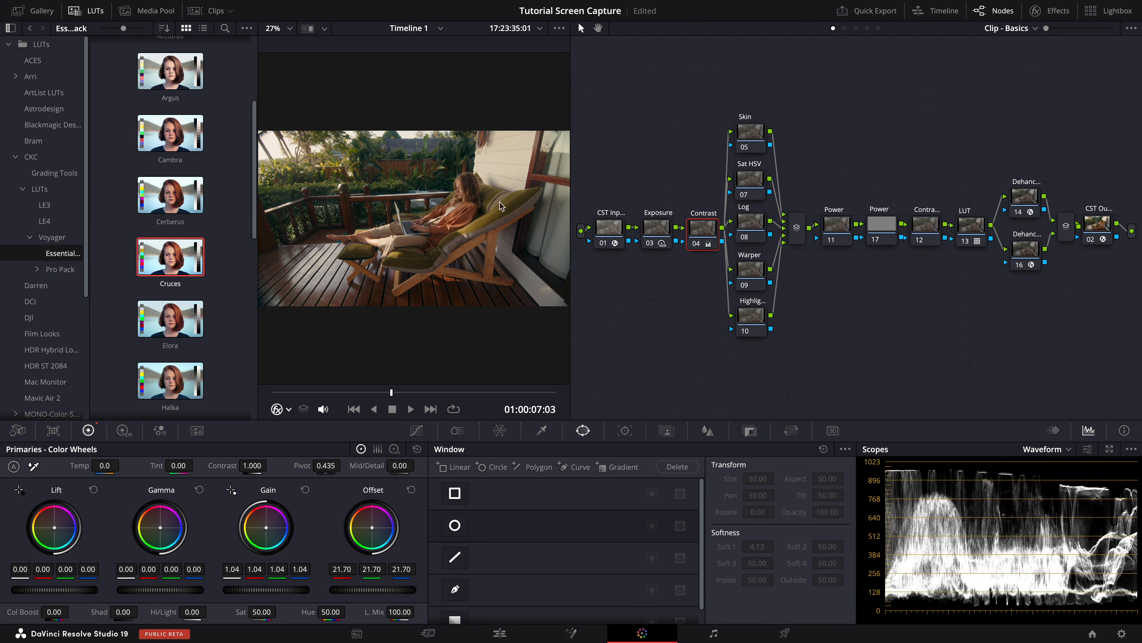
click(288, 409)
click(306, 445)
scroll(477, 208, up, 6)
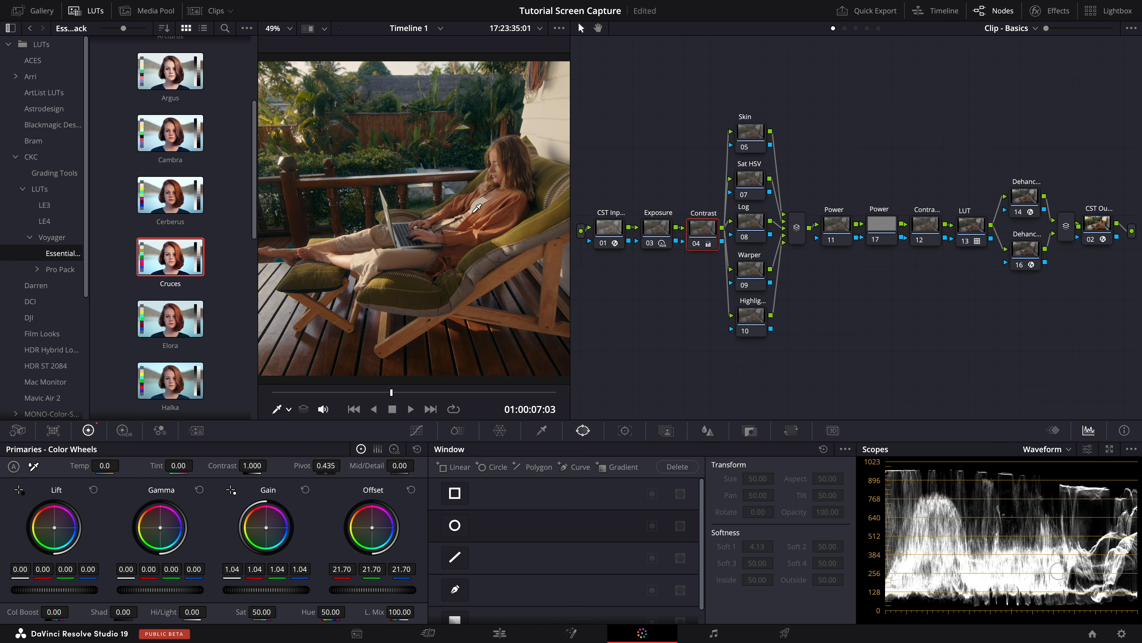
scroll(530, 195, up, 1)
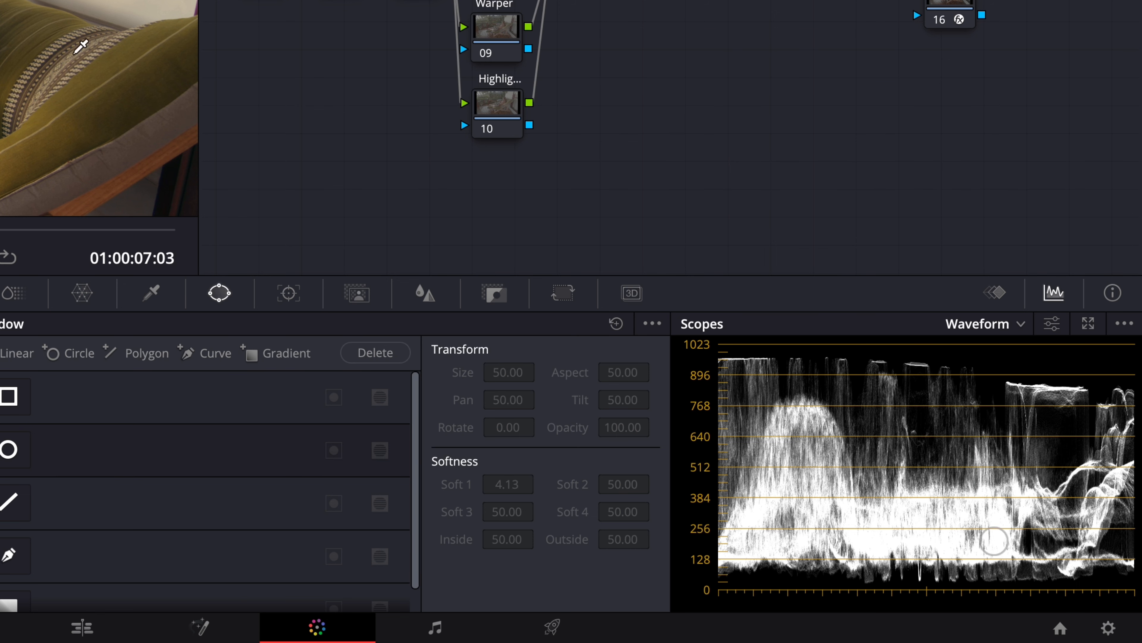
Step: Switch the scope to Vectorscope and apply the DCTL effect to the Skin node
click(1021, 324)
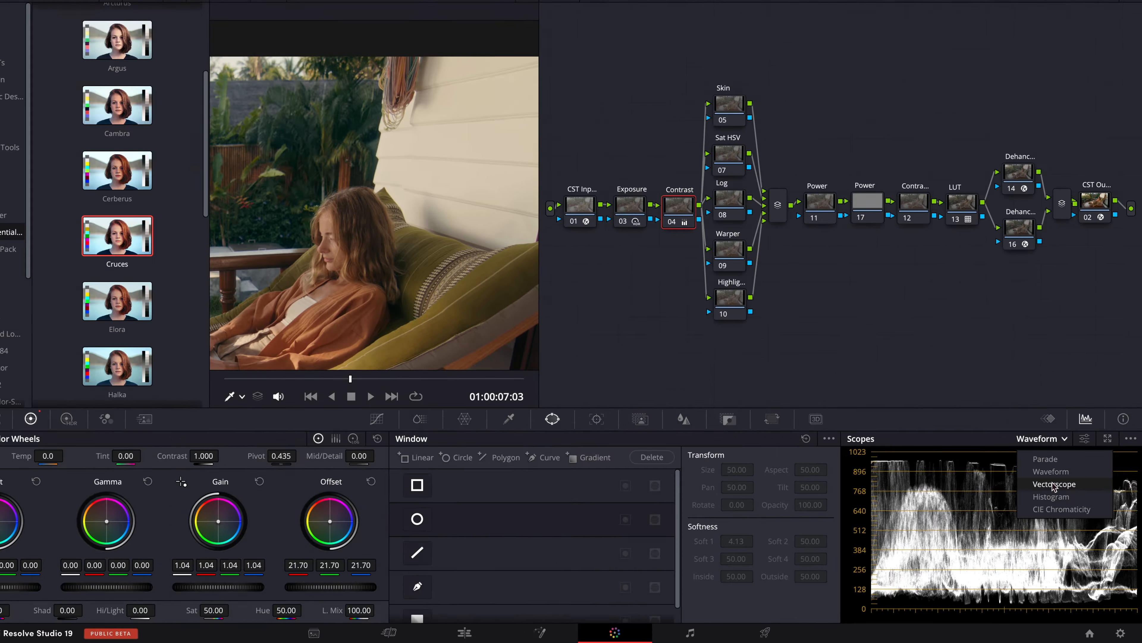
click(1053, 484)
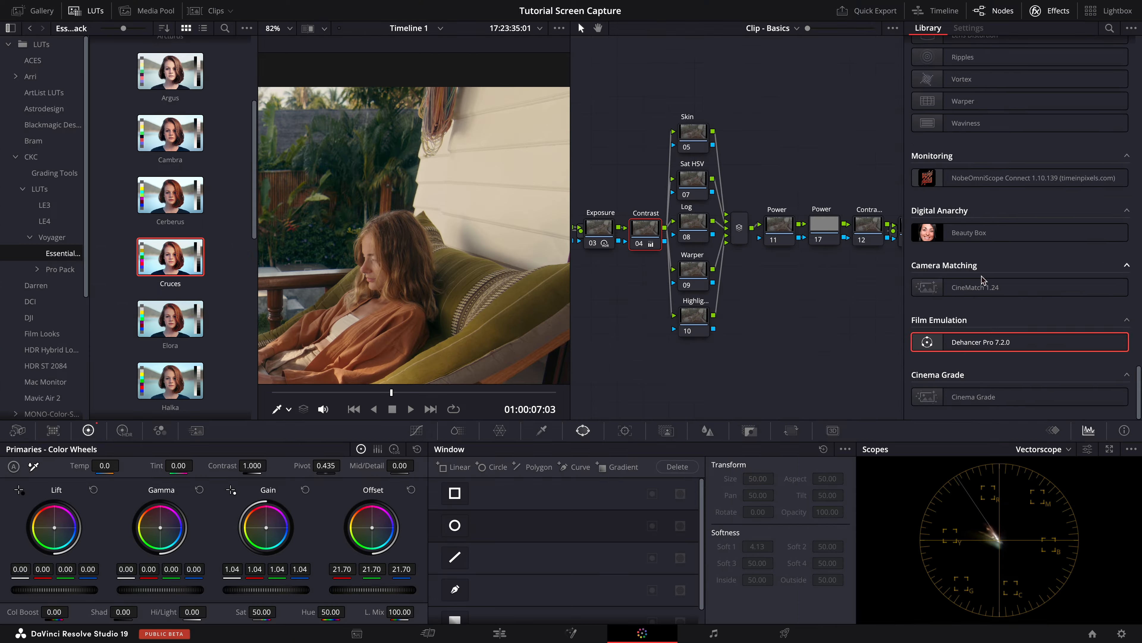
scroll(982, 280, up, 10)
scroll(982, 276, up, 5)
drag(974, 310, 696, 141)
Step: Load MONO-SAT-DENSITY-HUE-v3.0 in the Skin node's DCTL effect
click(1028, 63)
scroll(1052, 161, down, 5)
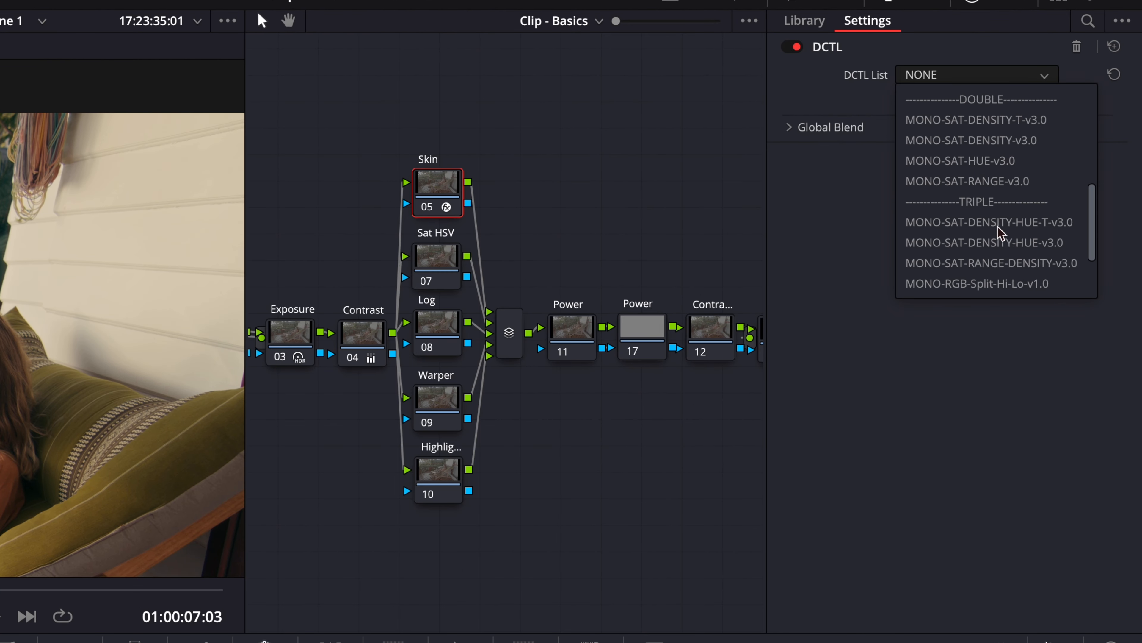
scroll(998, 232, down, 2)
click(994, 202)
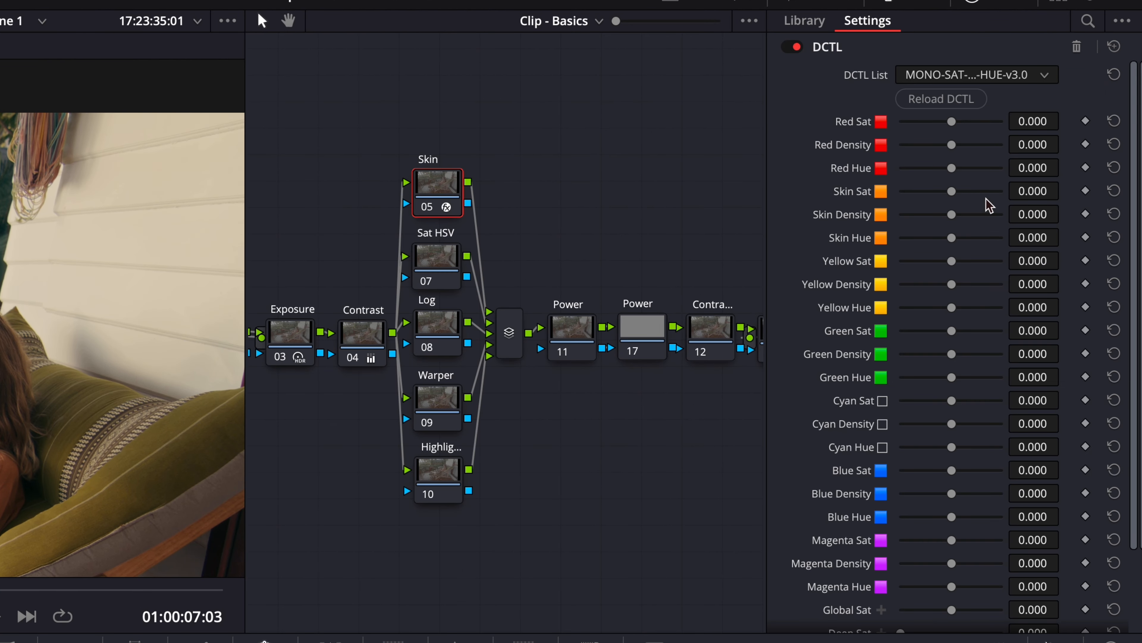
Step: In the Skin node's DCTL effect, set Skin Sat and Skin Density to 0.046 and Skin Hue to 0.039
drag(1027, 194, 1055, 239)
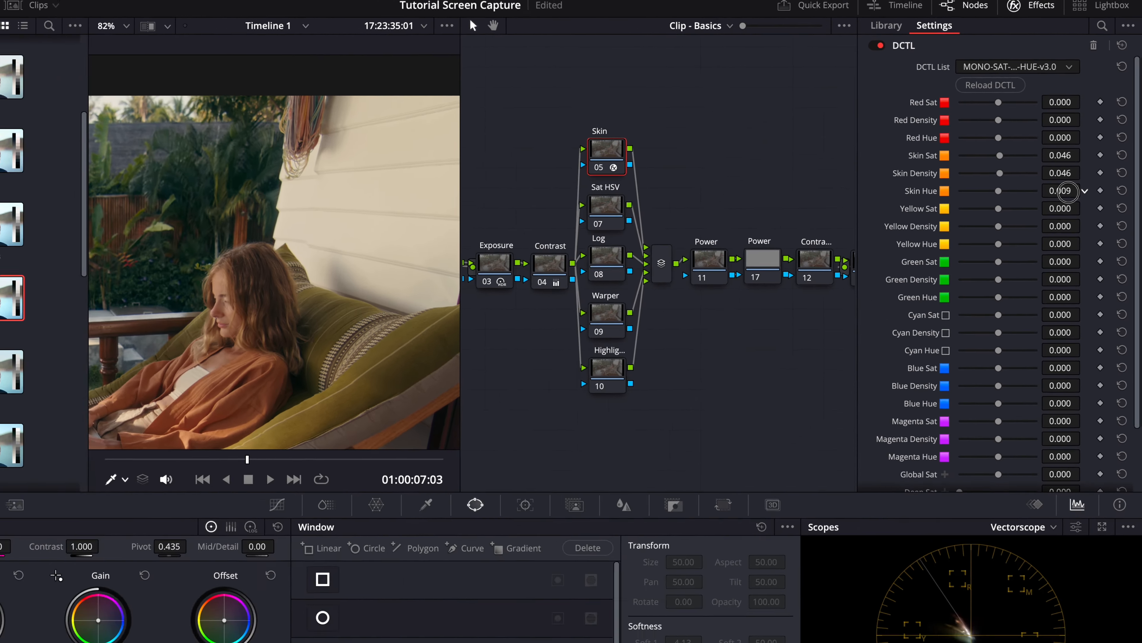
drag(1073, 165, 1086, 163)
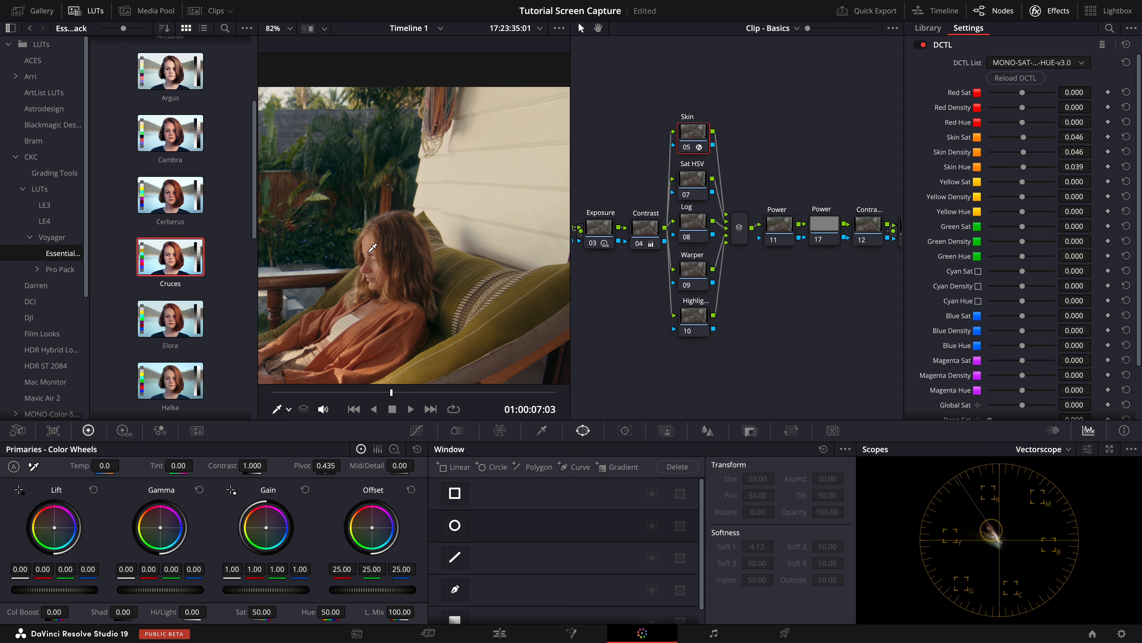
right_click(481, 207)
click(524, 334)
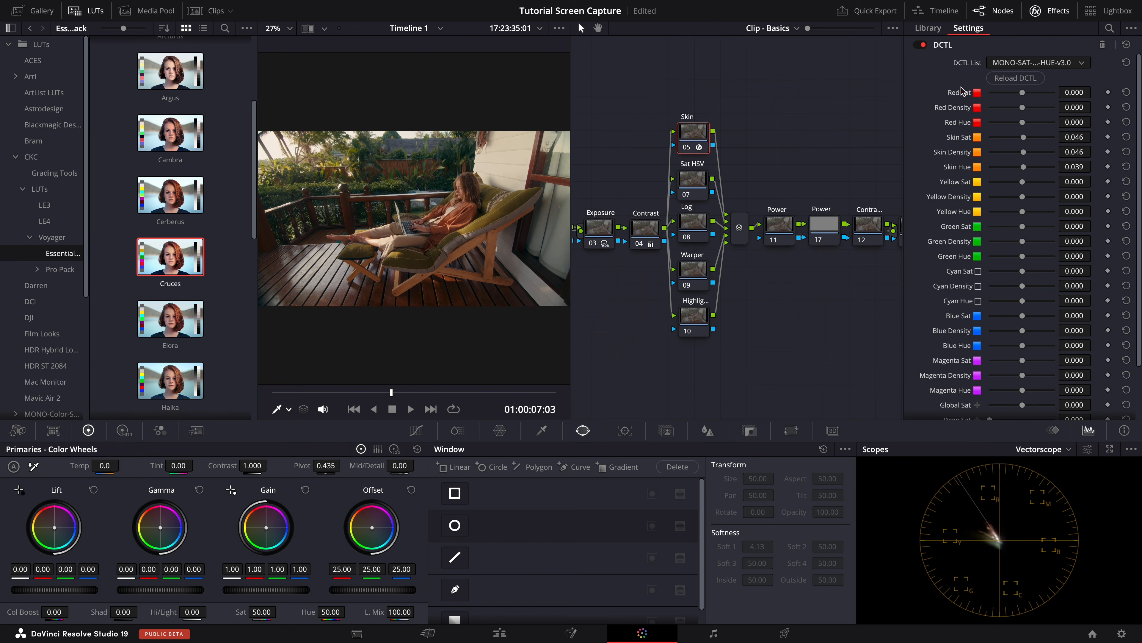
click(1049, 11)
Step: Select the Sat HSV node and set its color space to HSV
click(749, 181)
click(85, 10)
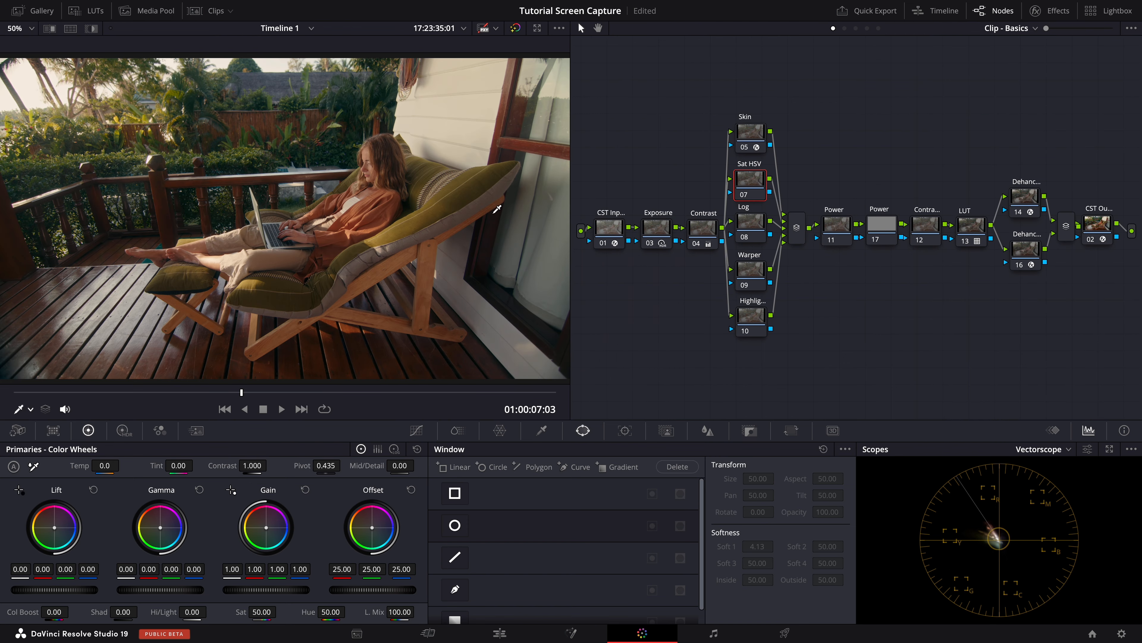
right_click(754, 181)
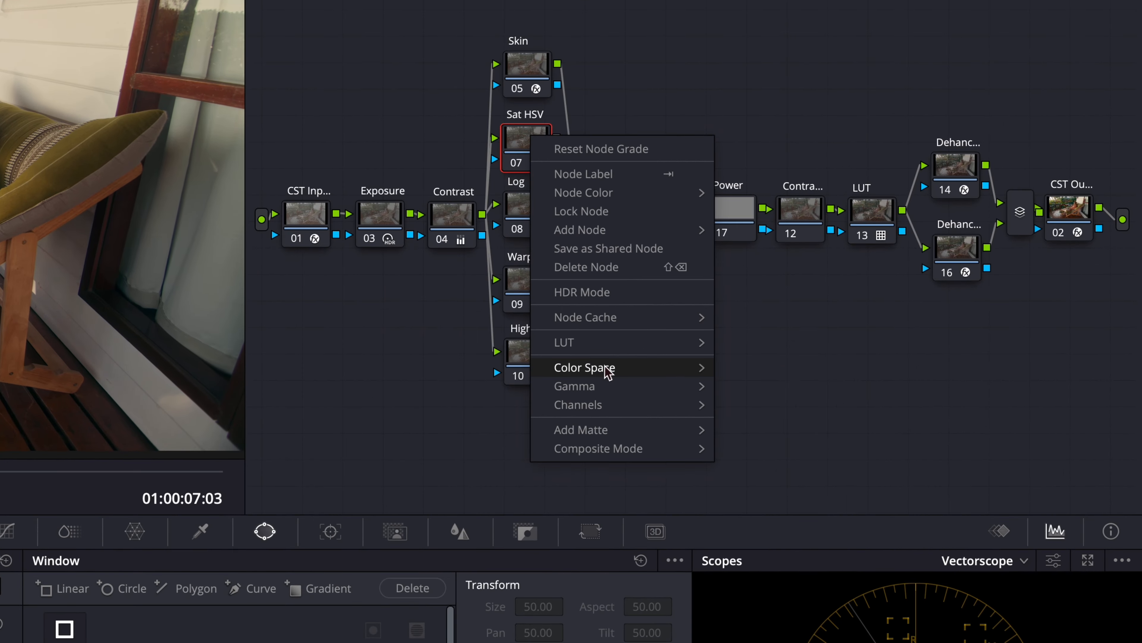
mouse_move(608, 373)
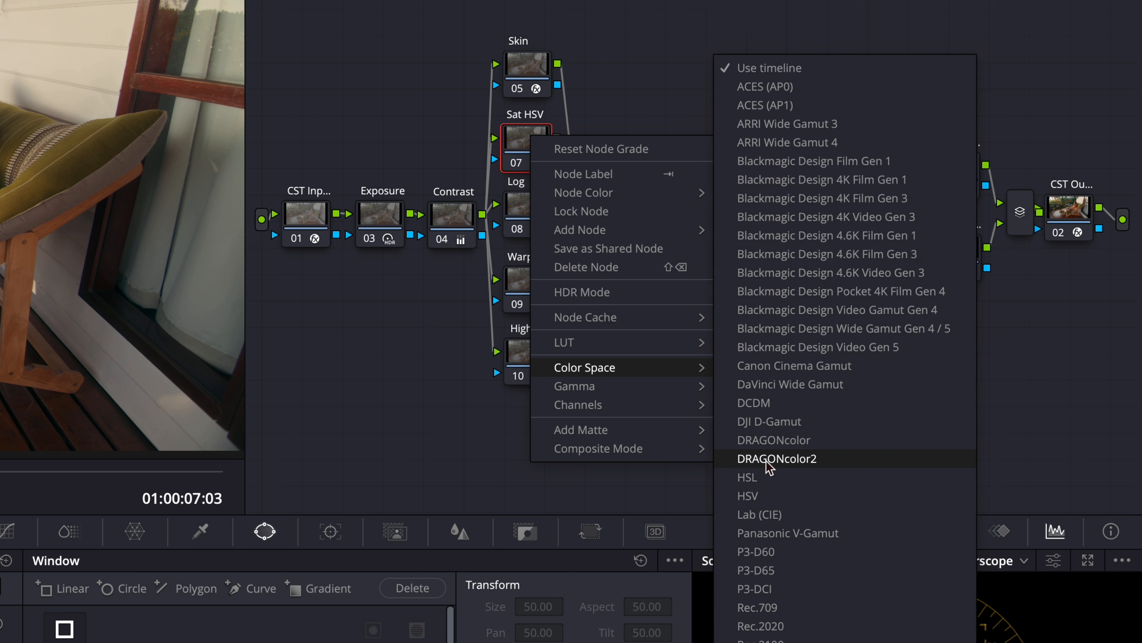
click(764, 496)
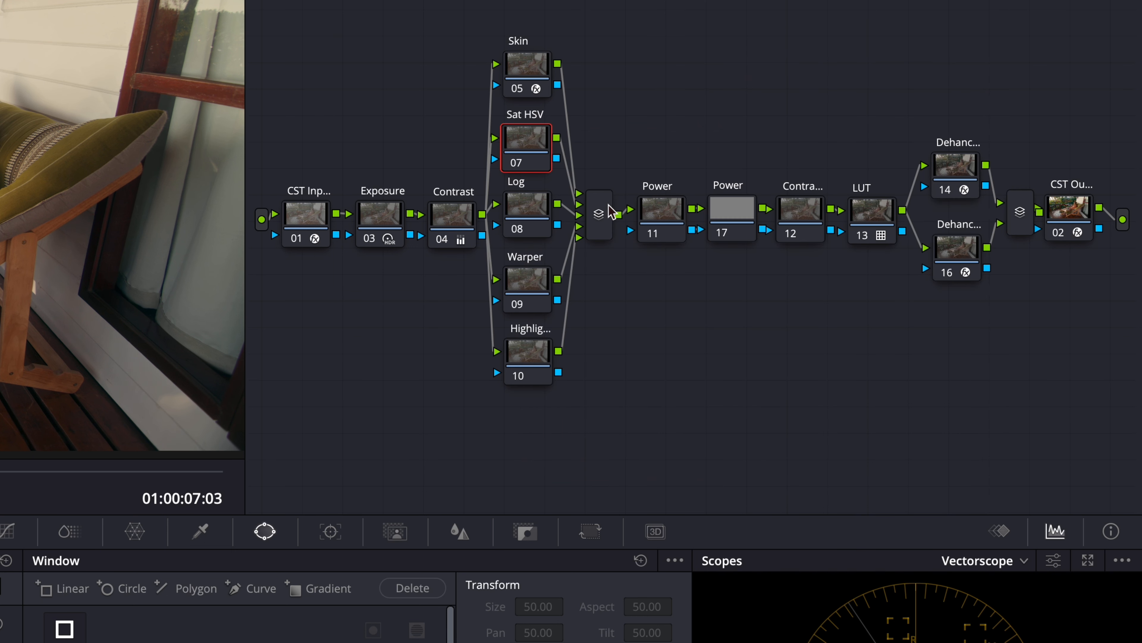
Step: Disable Channel 1 and Channel 3 on the Sat HSV node and raise its Gain to boost saturation
right_click(534, 147)
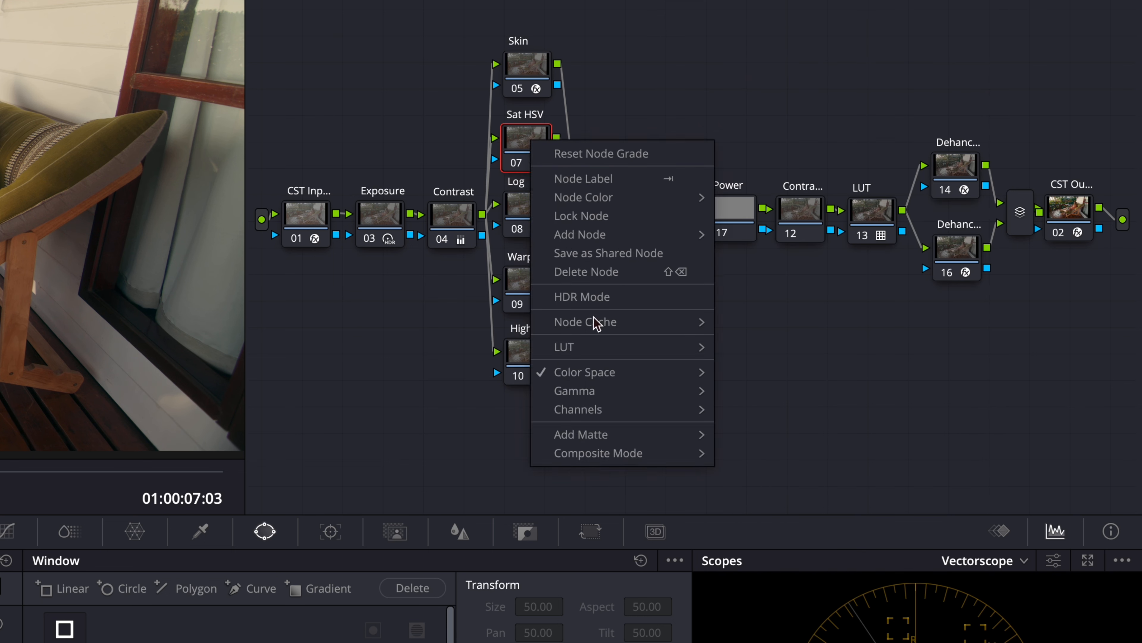
click(729, 409)
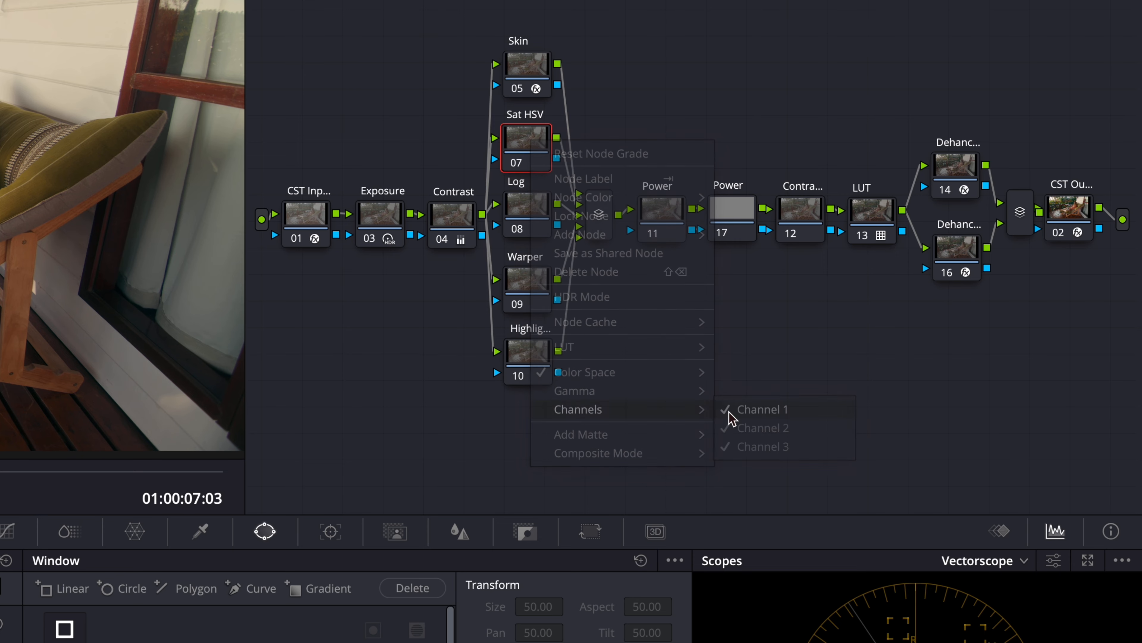
right_click(533, 151)
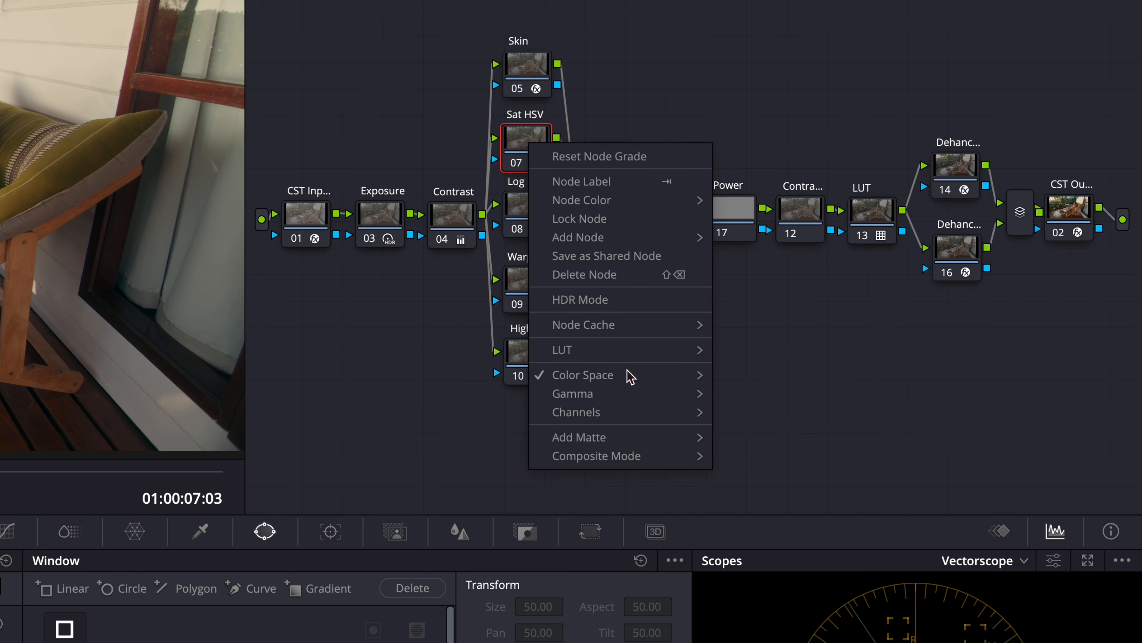
mouse_move(706, 416)
click(755, 448)
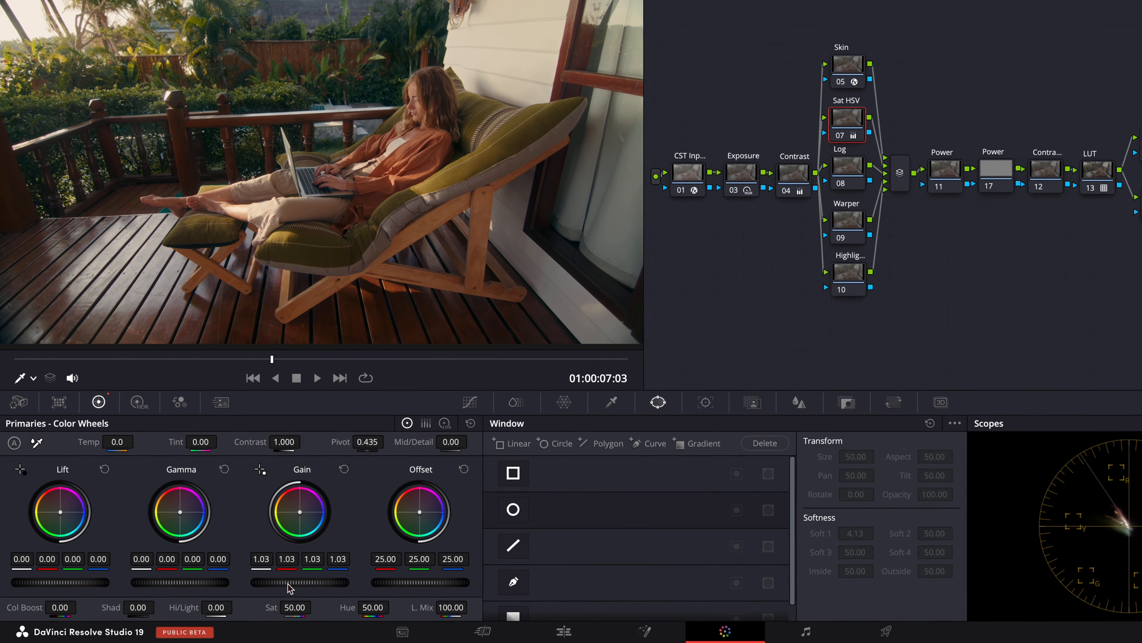
drag(255, 589, 338, 600)
drag(428, 588, 367, 580)
Step: On the Log node, use the Log Wheels to lower Shadow red slightly, green to -0.02 and blue to -0.03
click(951, 110)
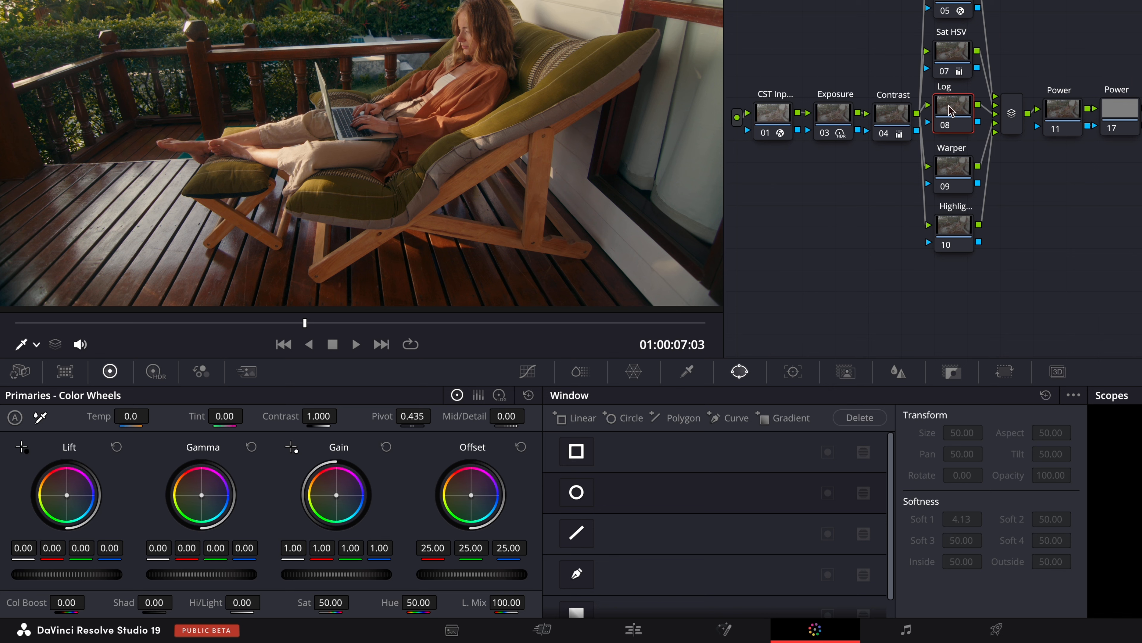
click(499, 395)
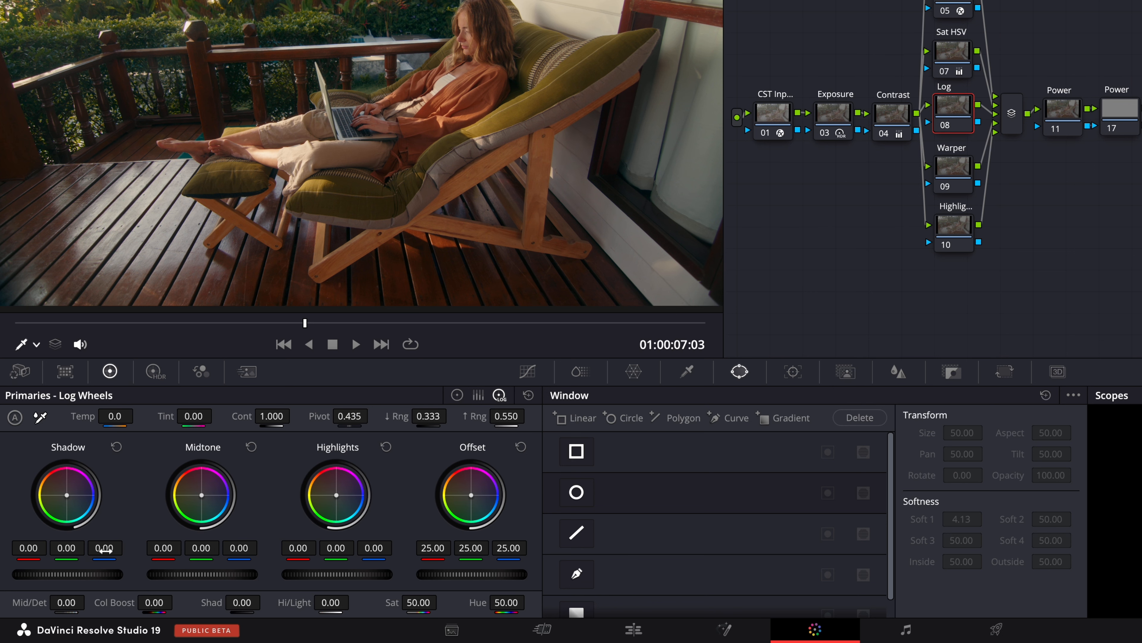
drag(104, 549, 27, 548)
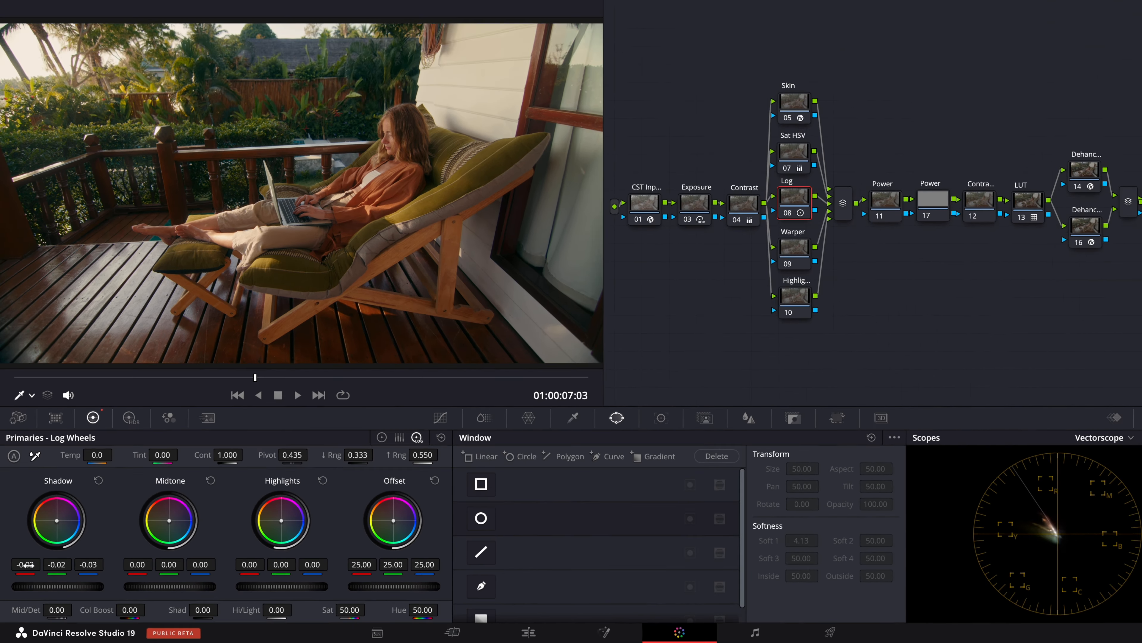
key(alt+f)
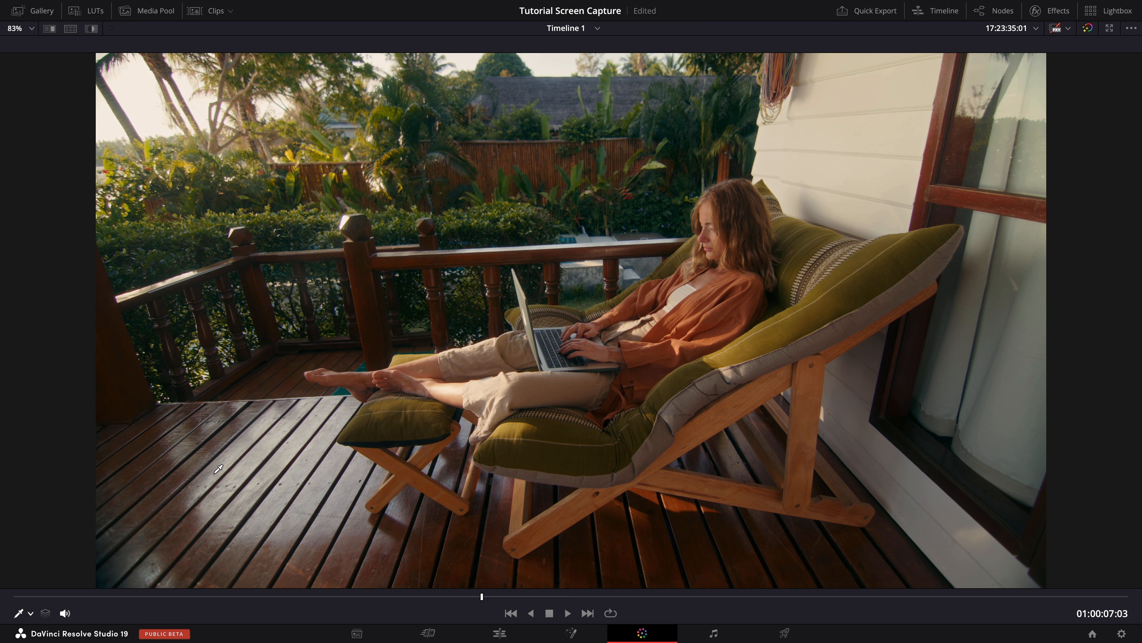
key(alt+f)
Step: Expand the Color Warper for the Warper node and set its hue and saturation grid resolution to 8
click(749, 270)
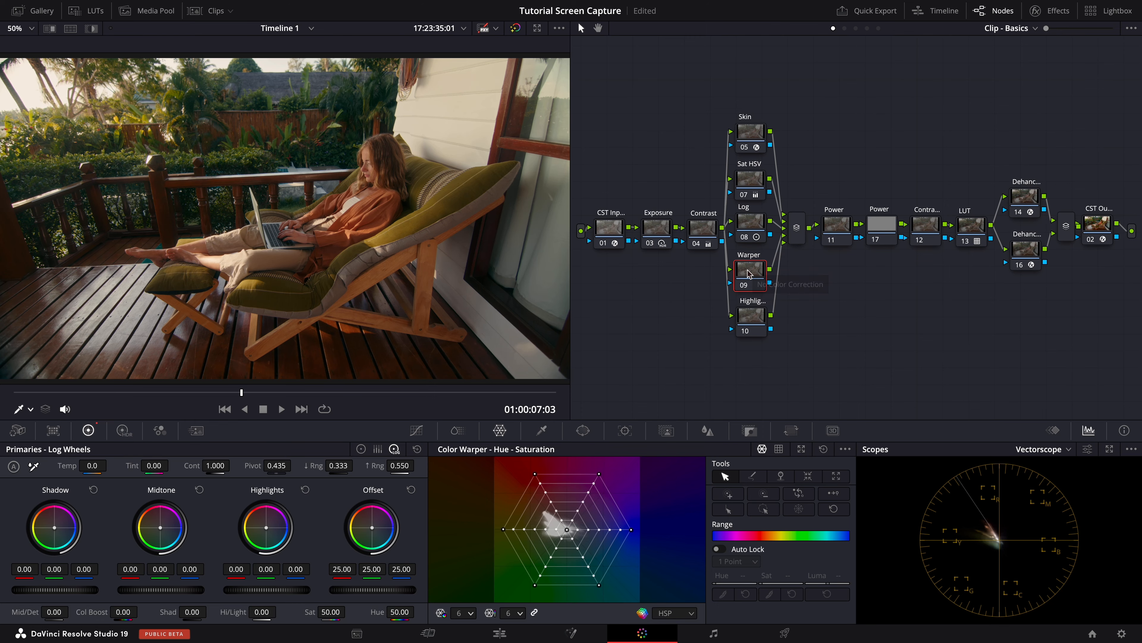
click(803, 449)
click(517, 554)
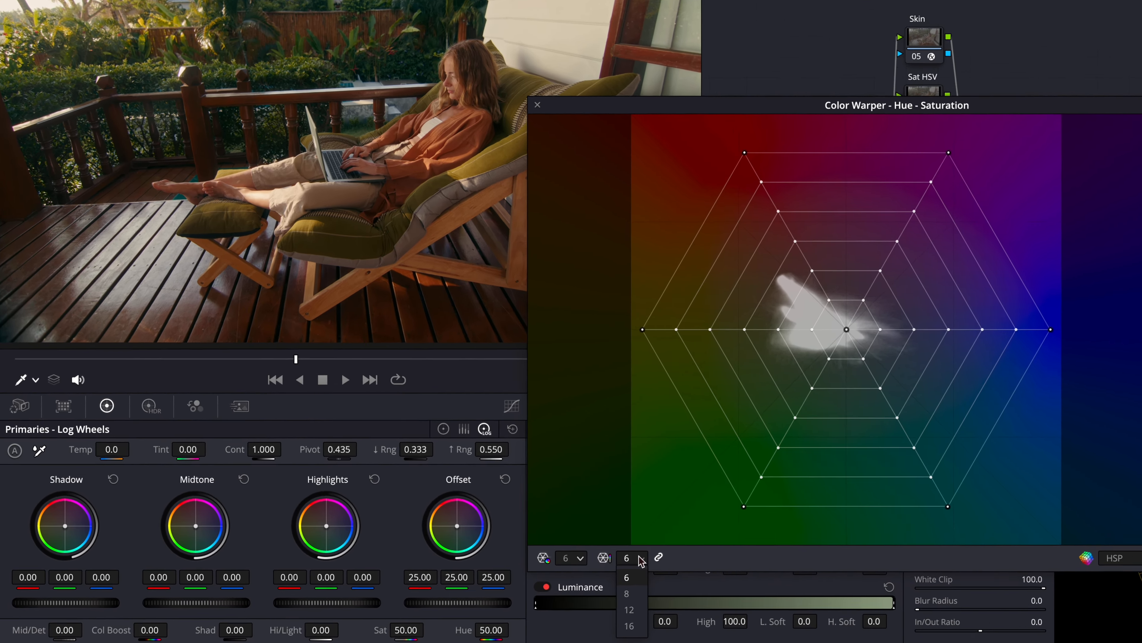
click(511, 581)
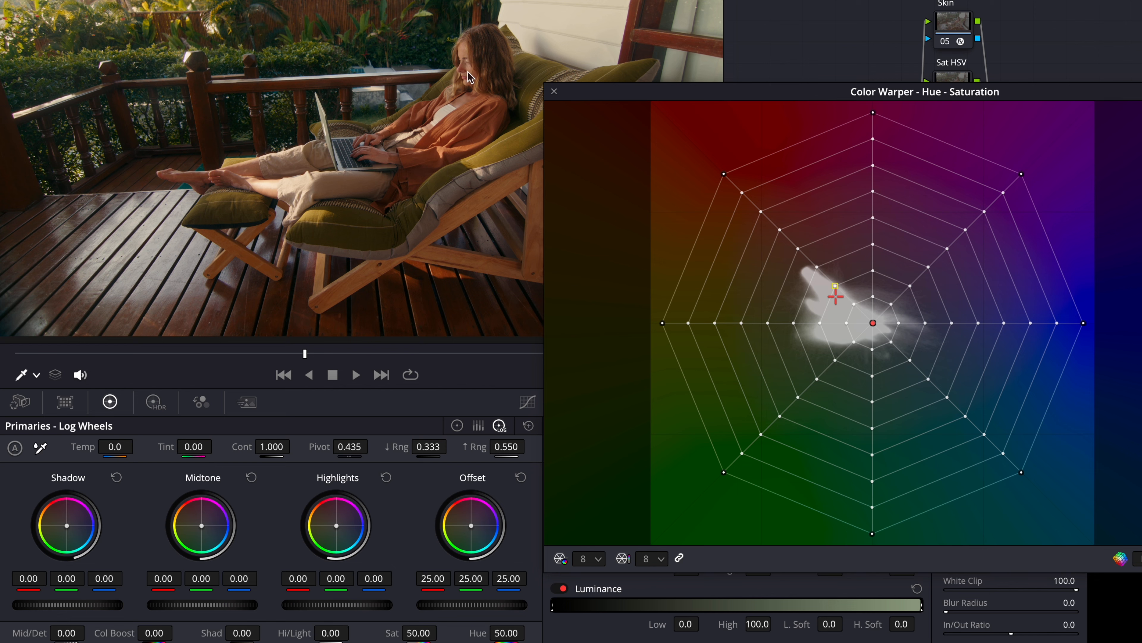
Step: Pin the two inner Color Warper points along the skin-tone axis and adjust the next outer point with hue 0.96, fine-tuning its saturation and luma
drag(831, 286, 860, 316)
click(818, 267)
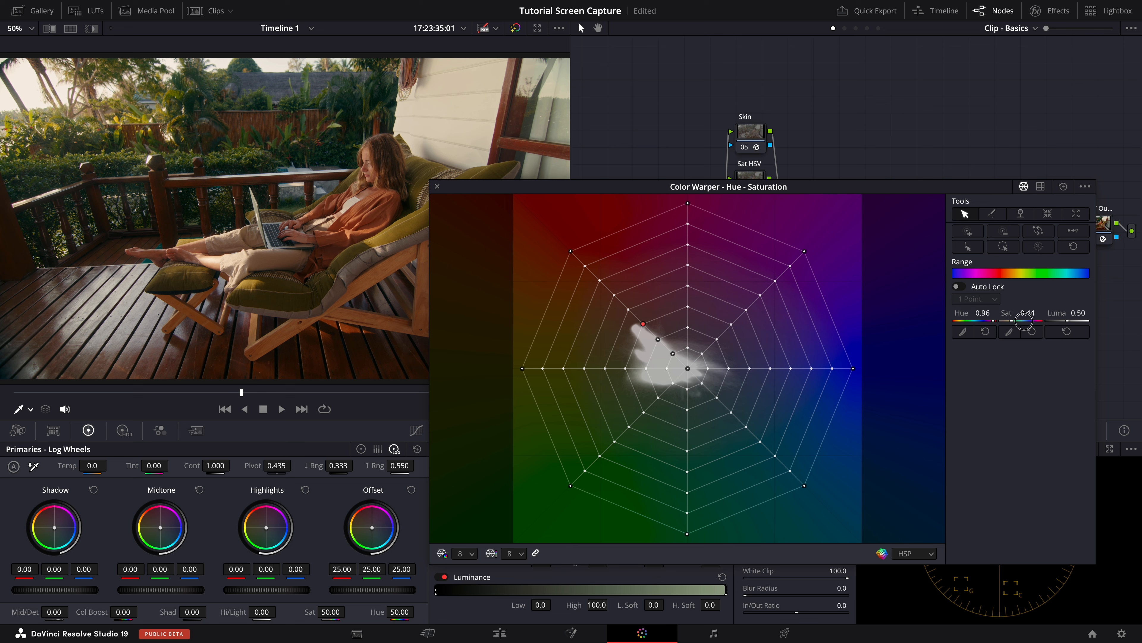
drag(1024, 320, 1067, 323)
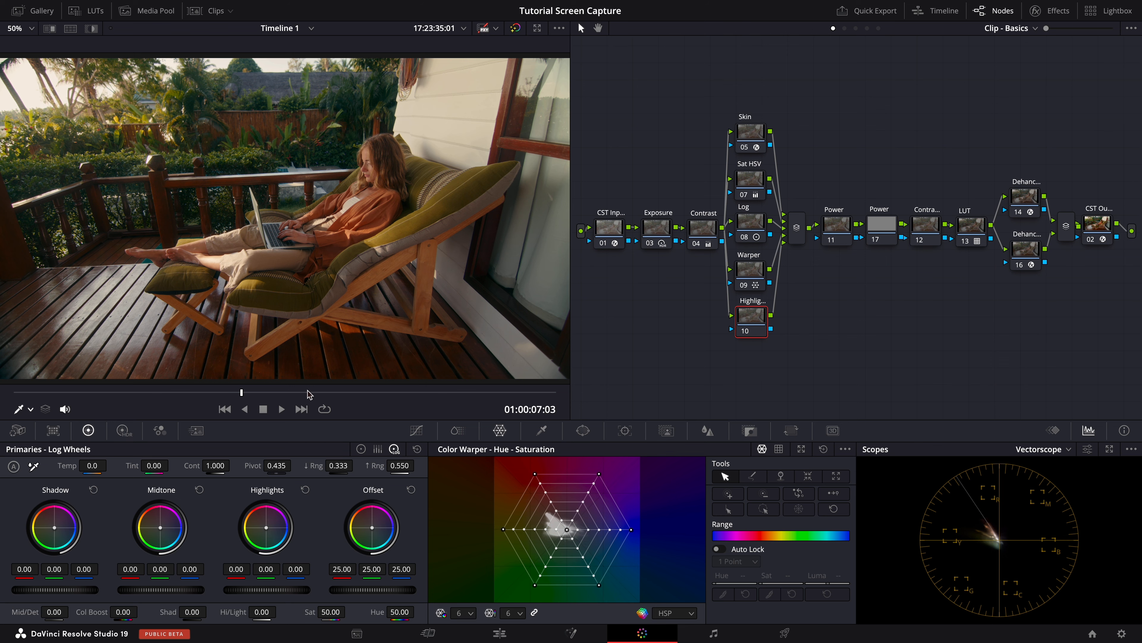
Step: On the Highlights node, lower the HDR Highlight zone exposure to -0.84 and compare the enlarged image with the node toggled
click(120, 431)
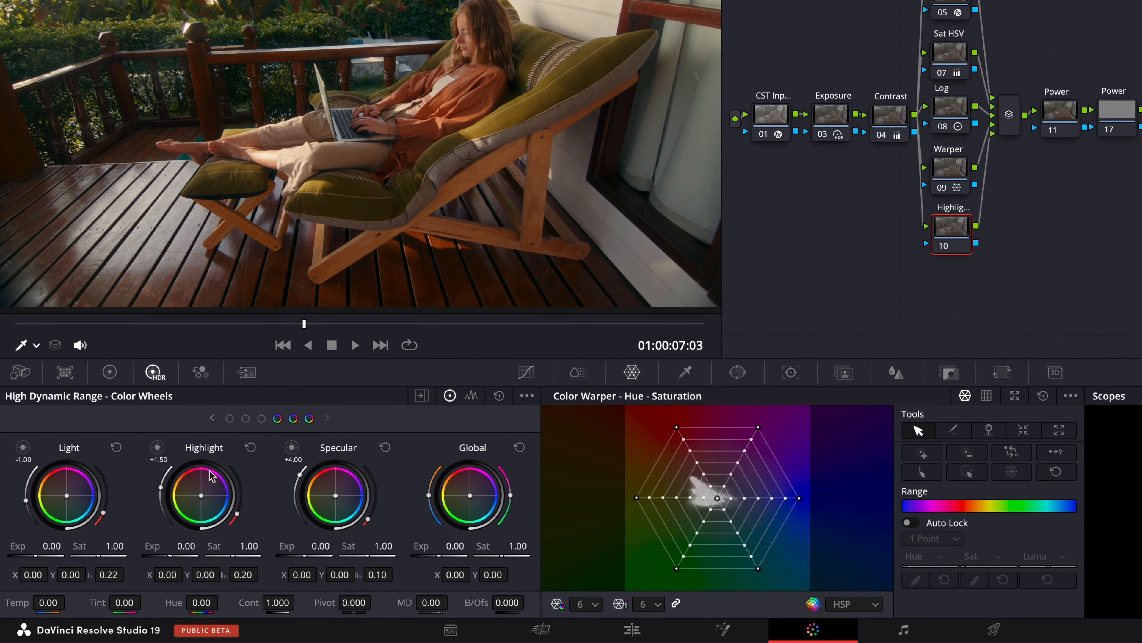
drag(169, 557, 137, 558)
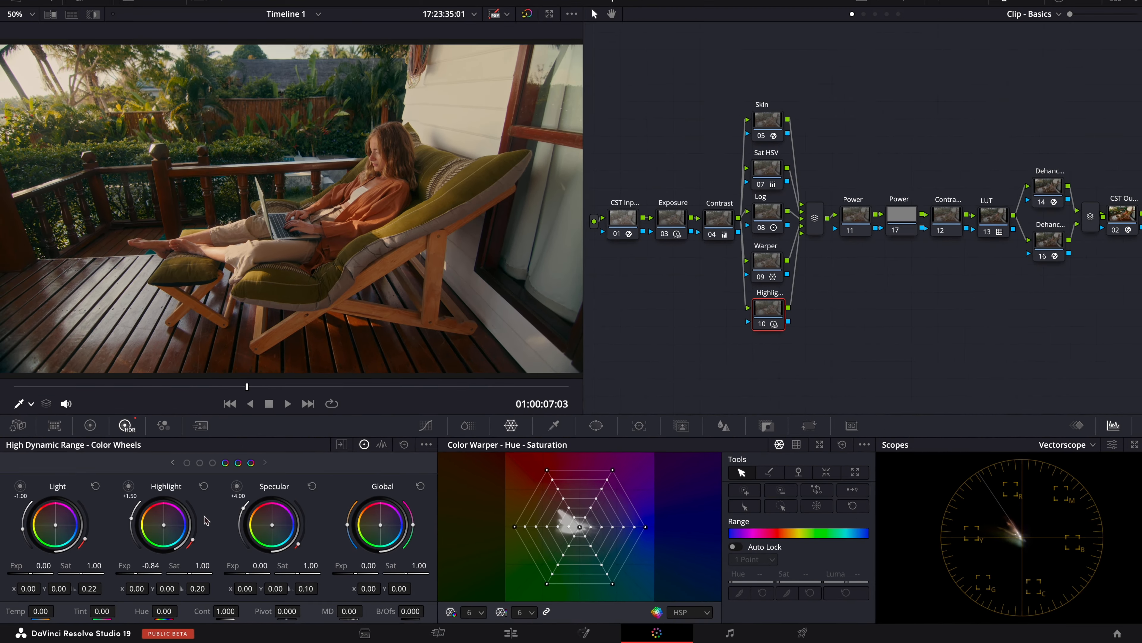
key(alt+f)
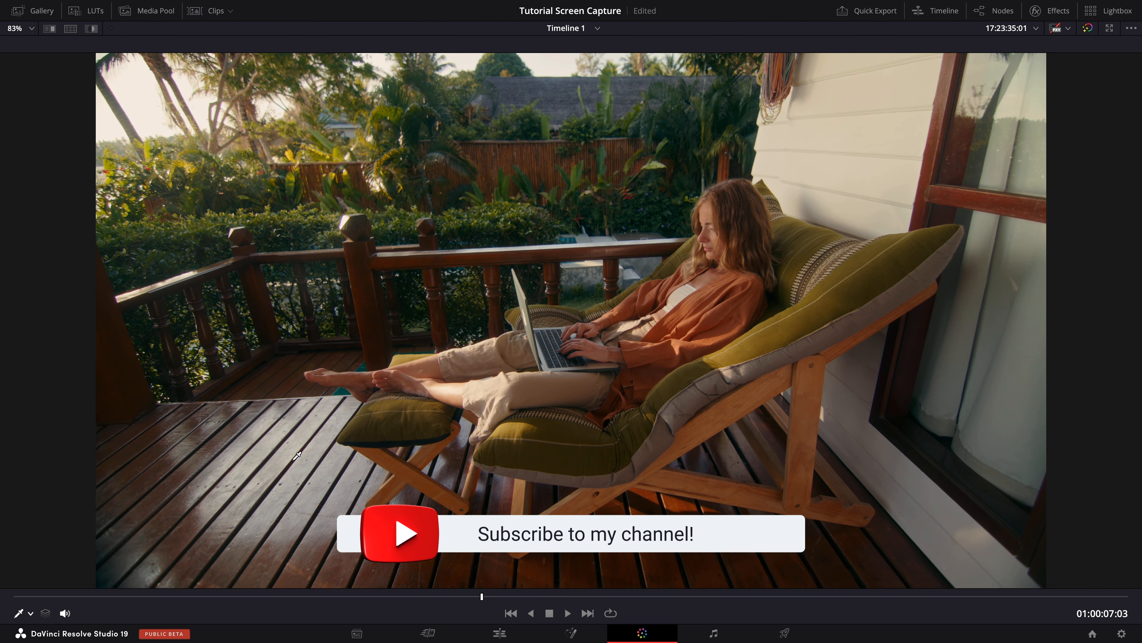
key(ctrl+d)
key(alt+f)
Step: On Power node 11, fit a circle window around the woman with size 39.85, aspect 17.07, rotation 70.60 and softness 17.62
click(583, 430)
click(454, 525)
drag(285, 178, 444, 115)
drag(239, 146, 249, 162)
drag(360, 170, 370, 189)
drag(464, 156, 473, 152)
drag(260, 146, 252, 123)
key(shift+grave)
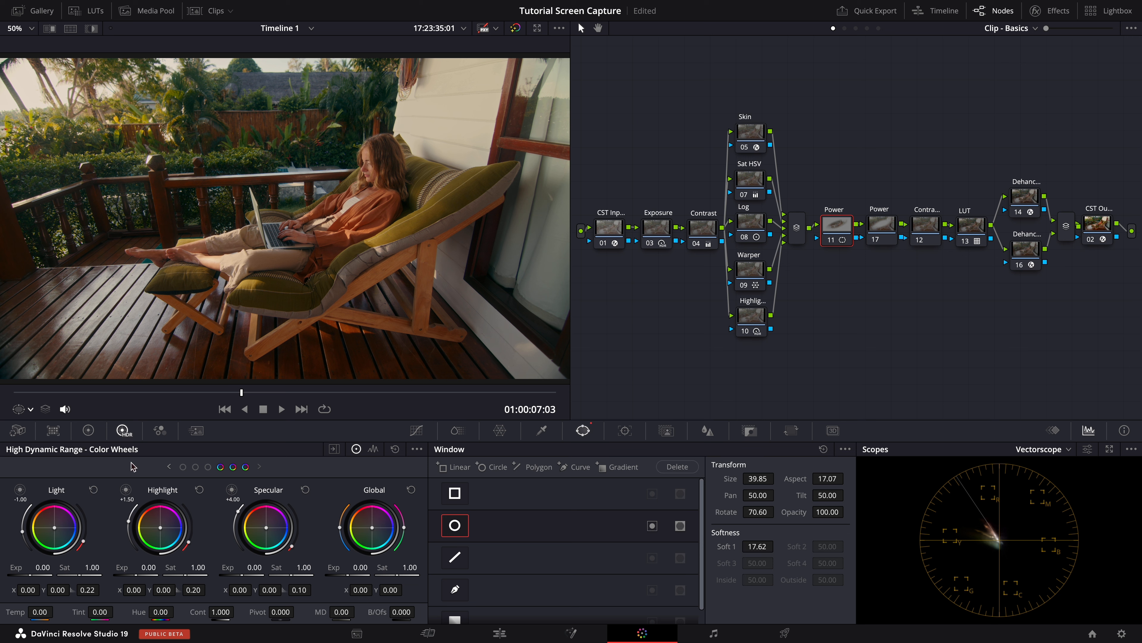
Step: On Power node 17, lower the HDR Global exposure to -0.10 and check the enlarged image
click(884, 227)
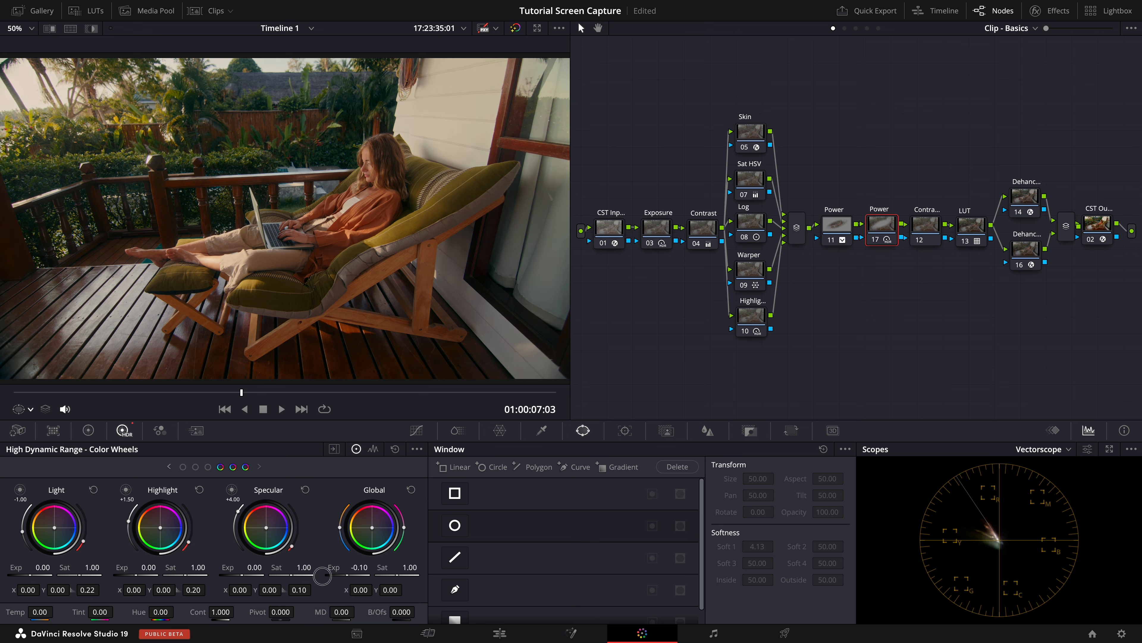
key(alt+f)
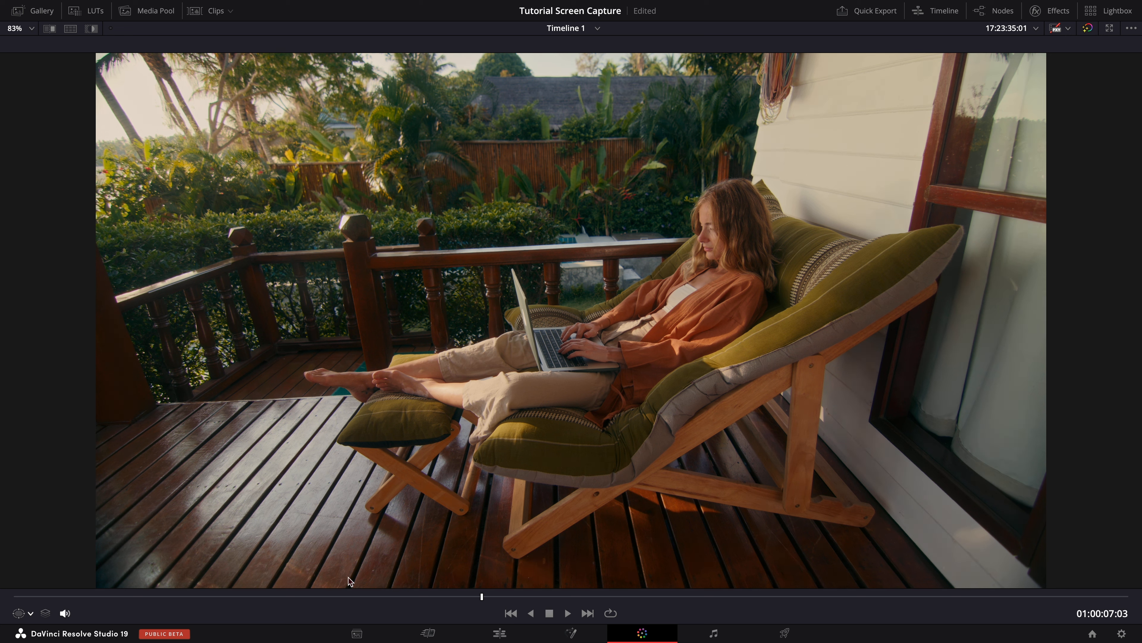
key(alt+f)
Step: Apply Contrast Pop to node 12 with a Detail Amount of 0.009 and compare the enlarged image with the node off and on
click(920, 226)
click(1059, 15)
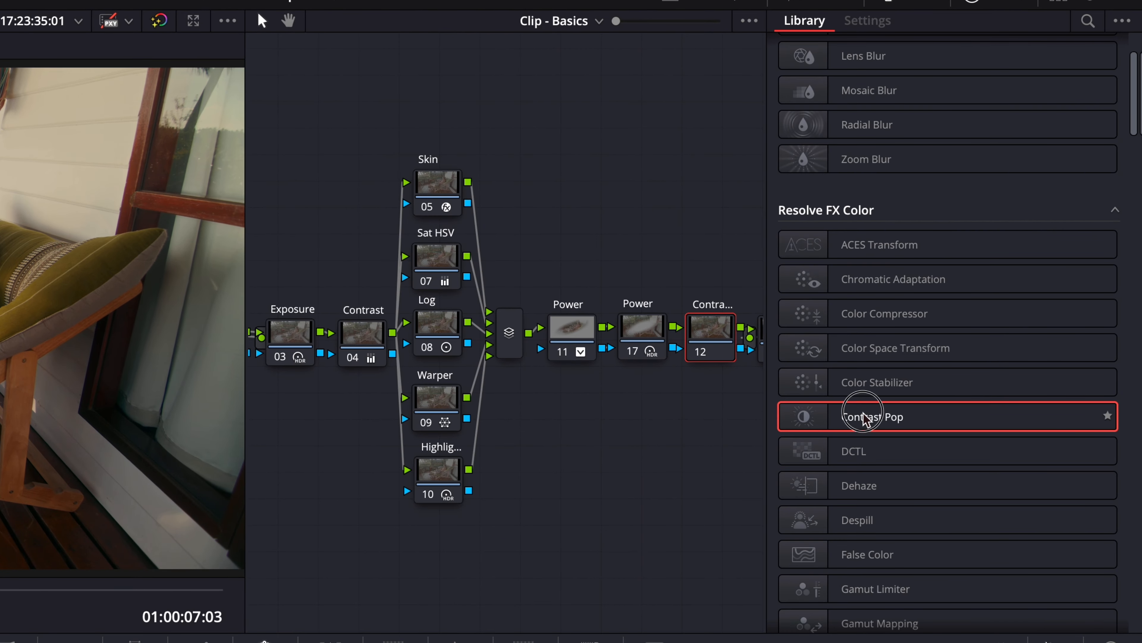
drag(863, 419, 712, 340)
drag(952, 75, 953, 77)
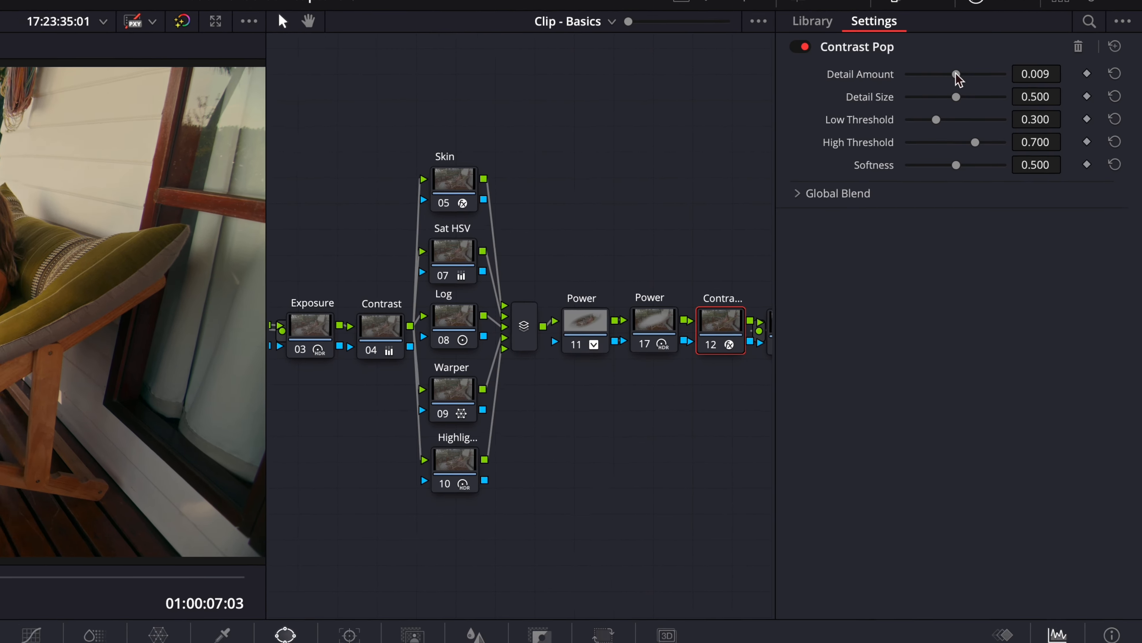
click(952, 99)
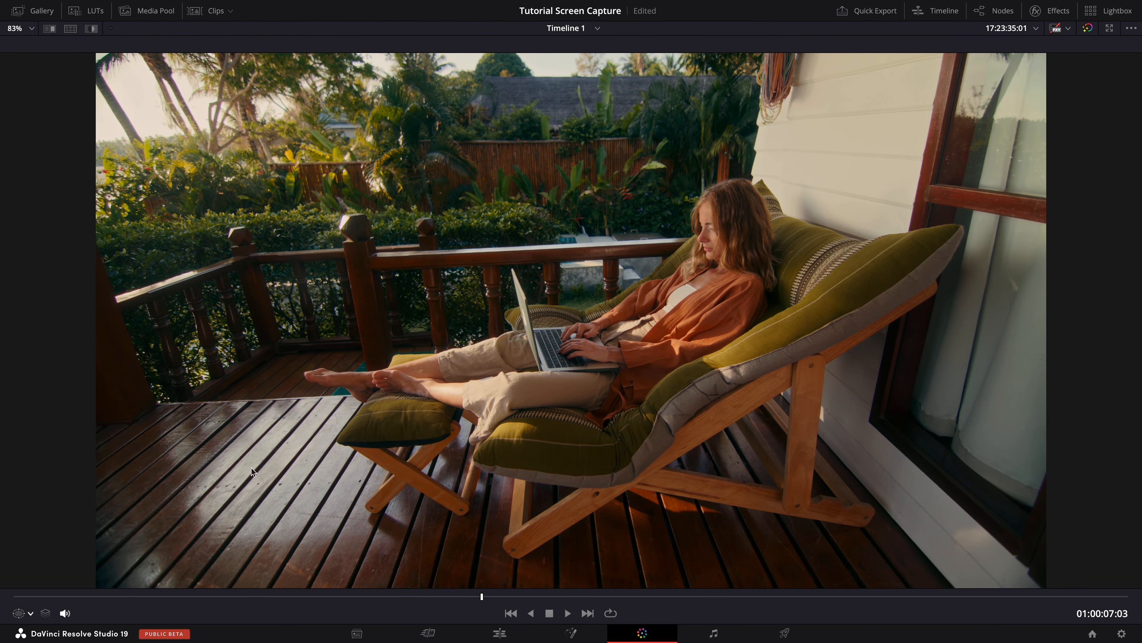
key(super+d)
key(super+d)
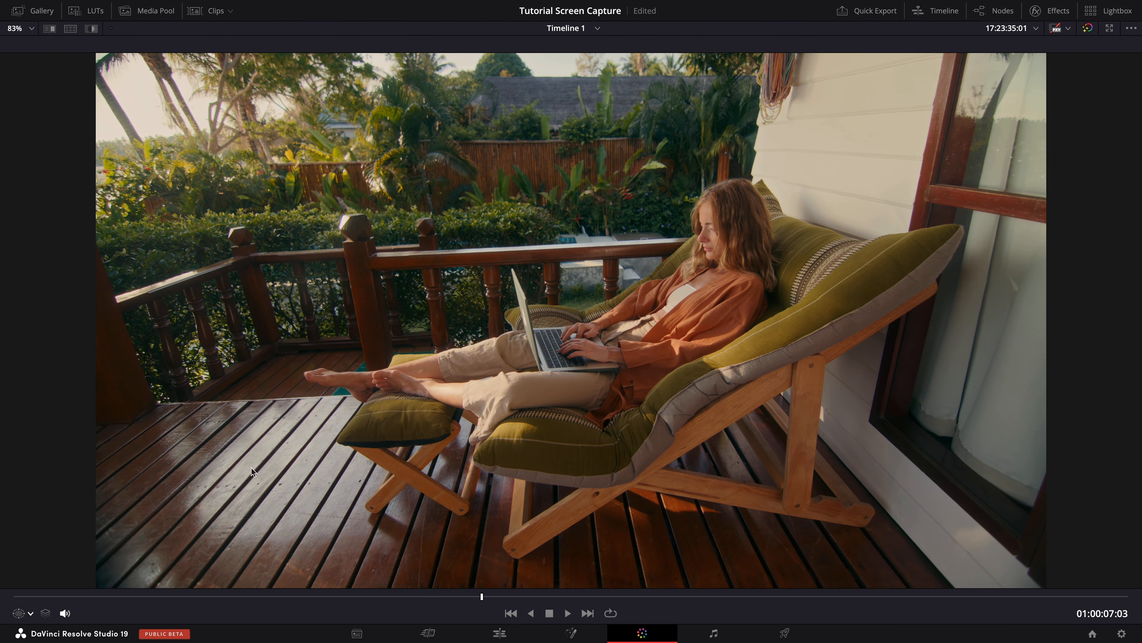
key(super+d)
key(super+d)
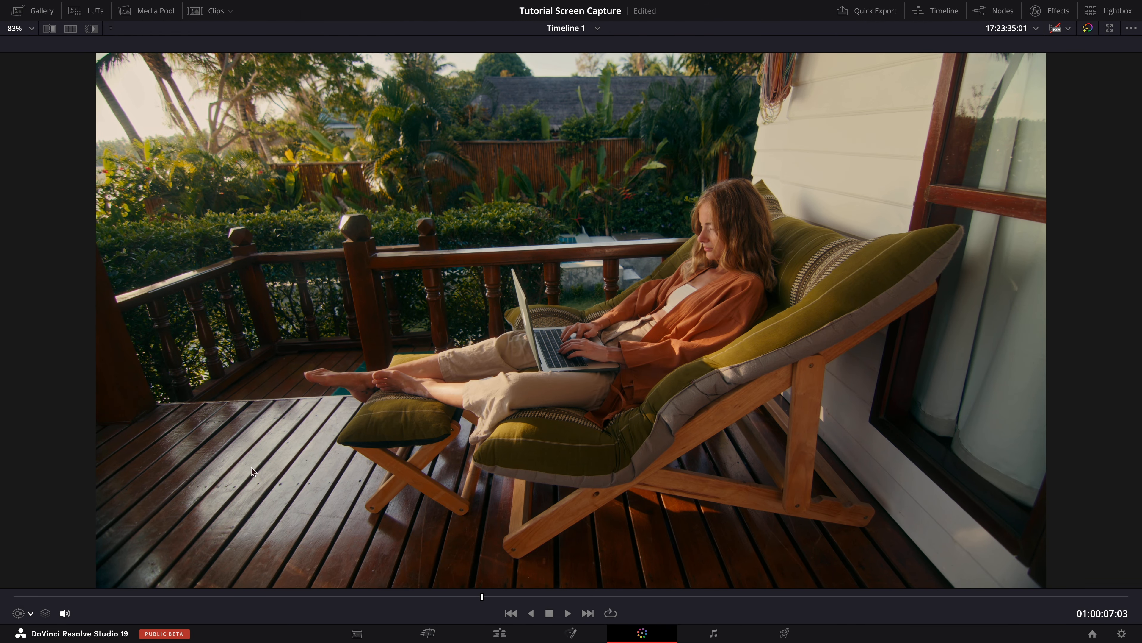